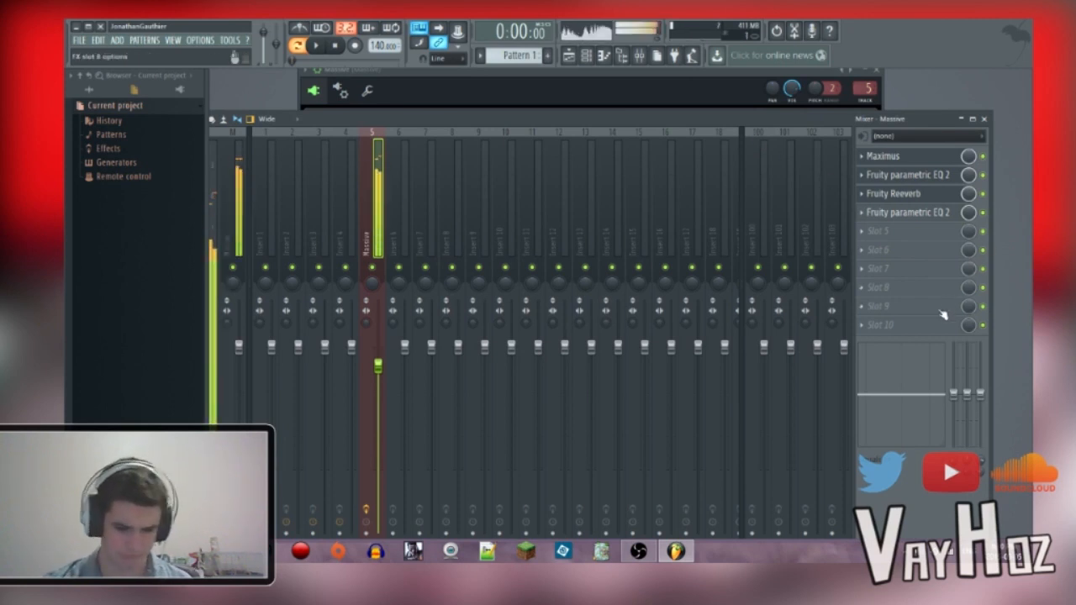
Step: Bring the Massive synth window into full view and inspect oscillator 1's wavetable, intensity and wavetable position
left_click(648, 93)
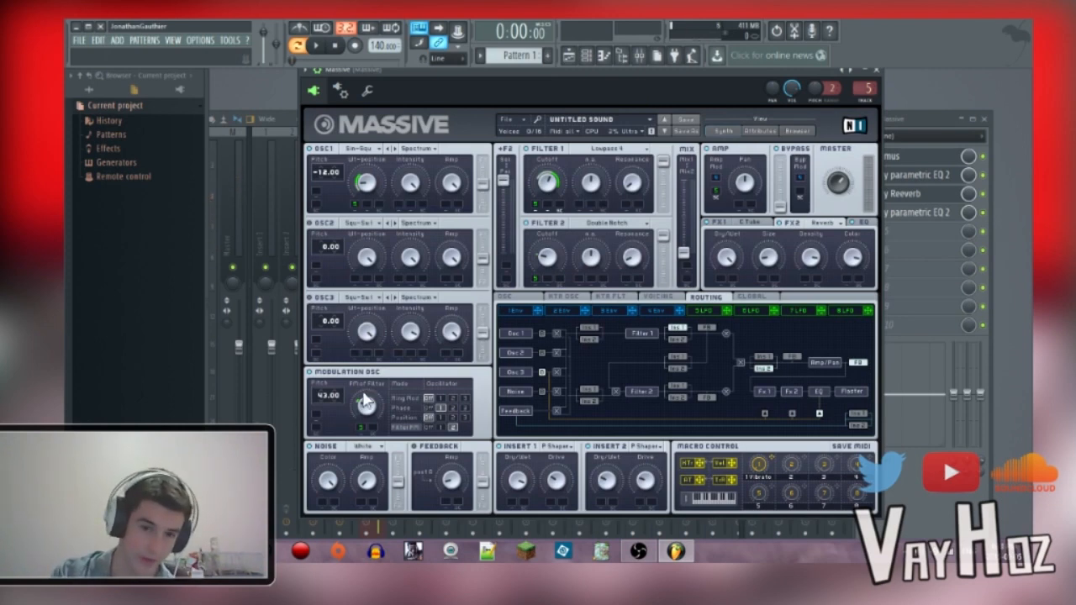
left_click_drag(730, 102, 706, 109)
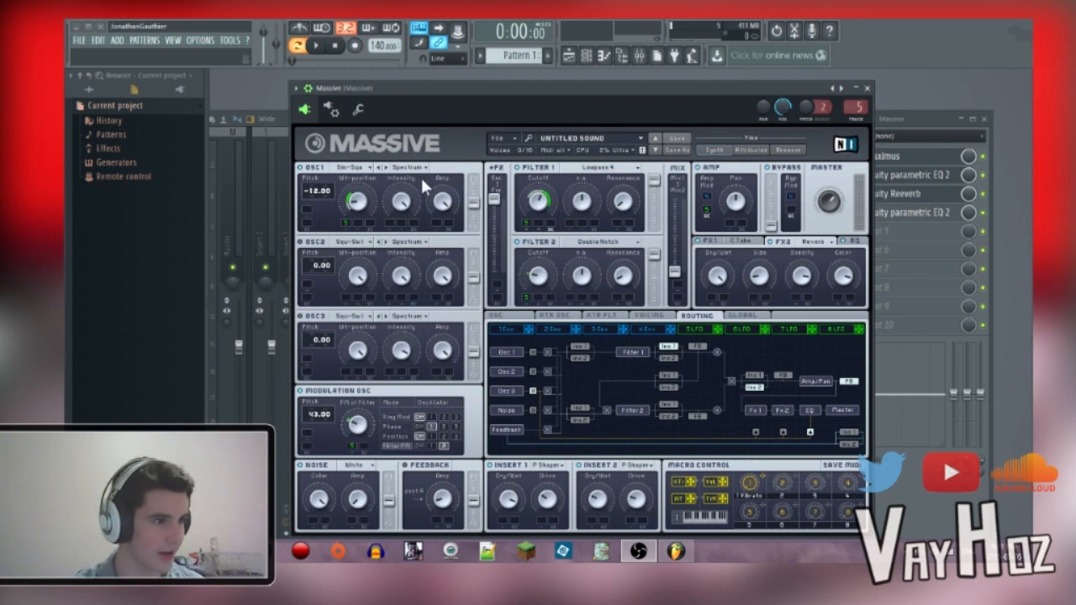
left_click(355, 167)
left_click(409, 205)
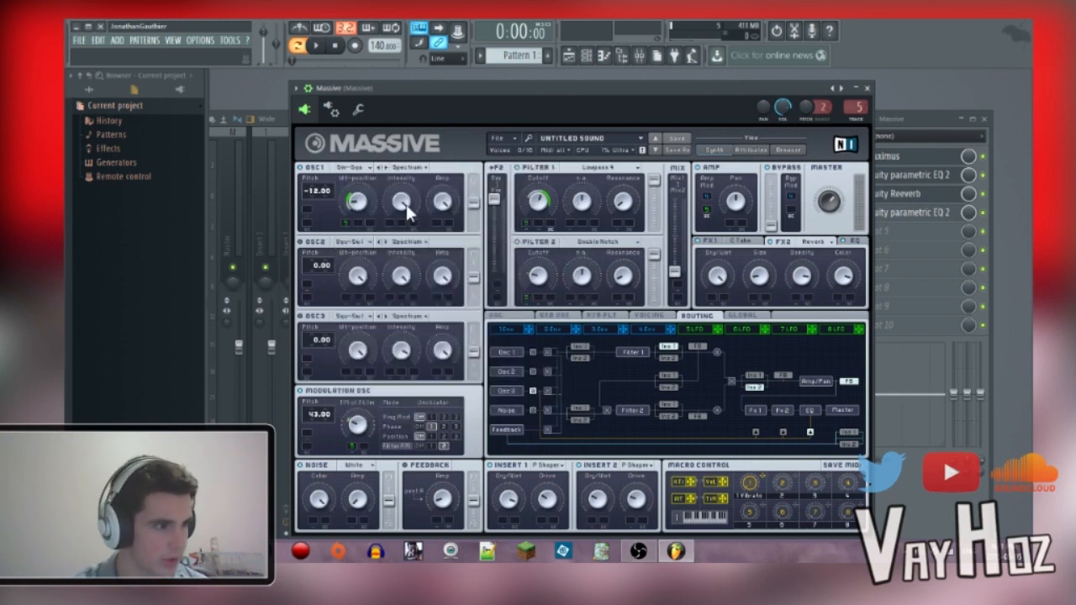
left_click_drag(355, 215, 358, 206)
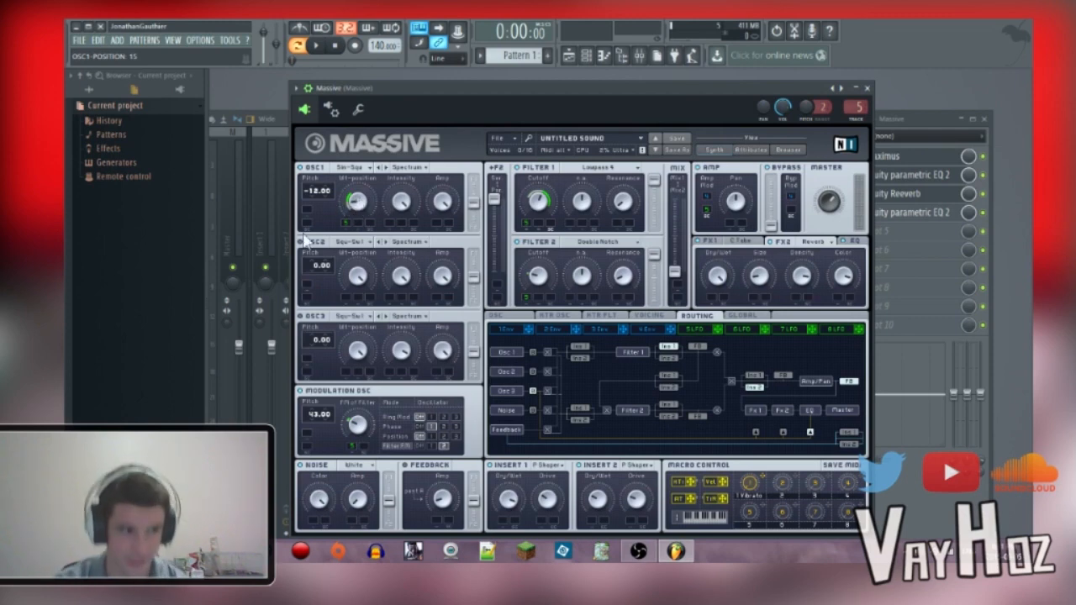
Step: Inspect oscillator 1's pitch and Spectrum mode, and the modulation oscillator's Phase and Filter FM amounts
left_click(316, 192)
left_click(409, 168)
left_click(409, 169)
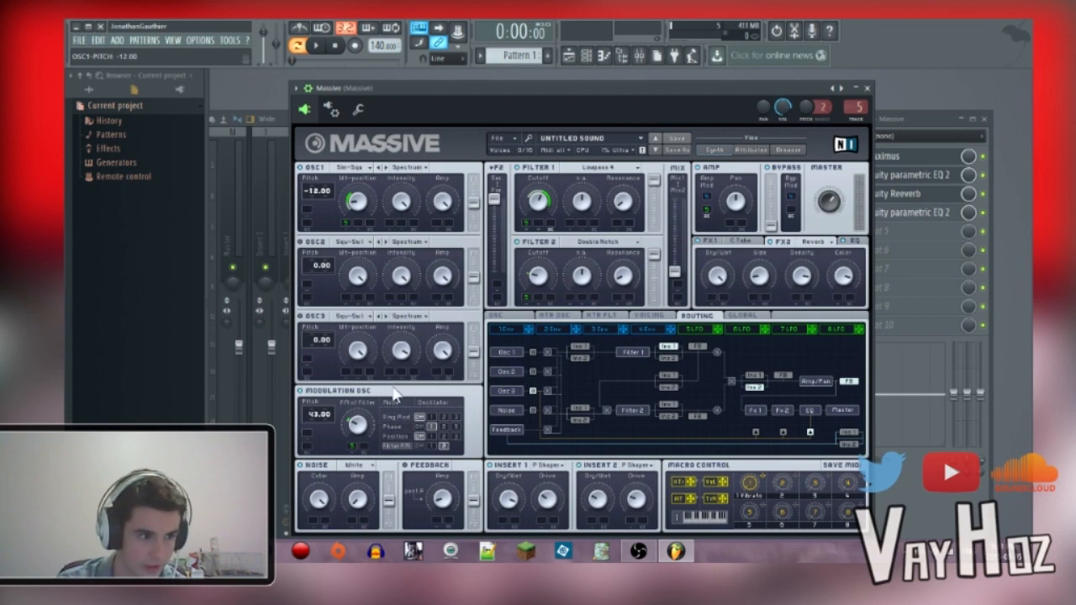
left_click(400, 426)
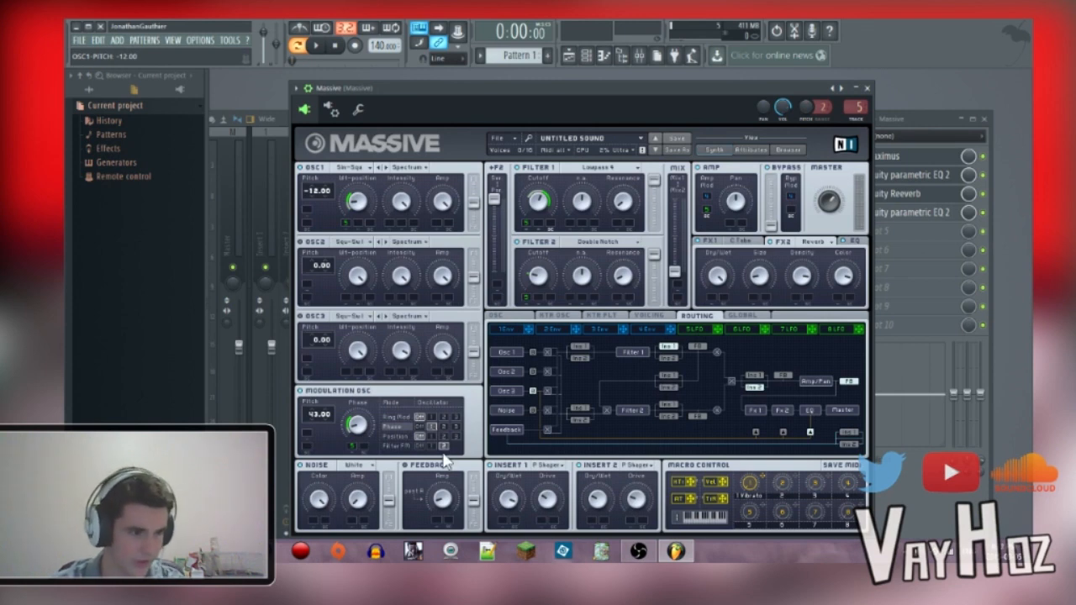
left_click(395, 447)
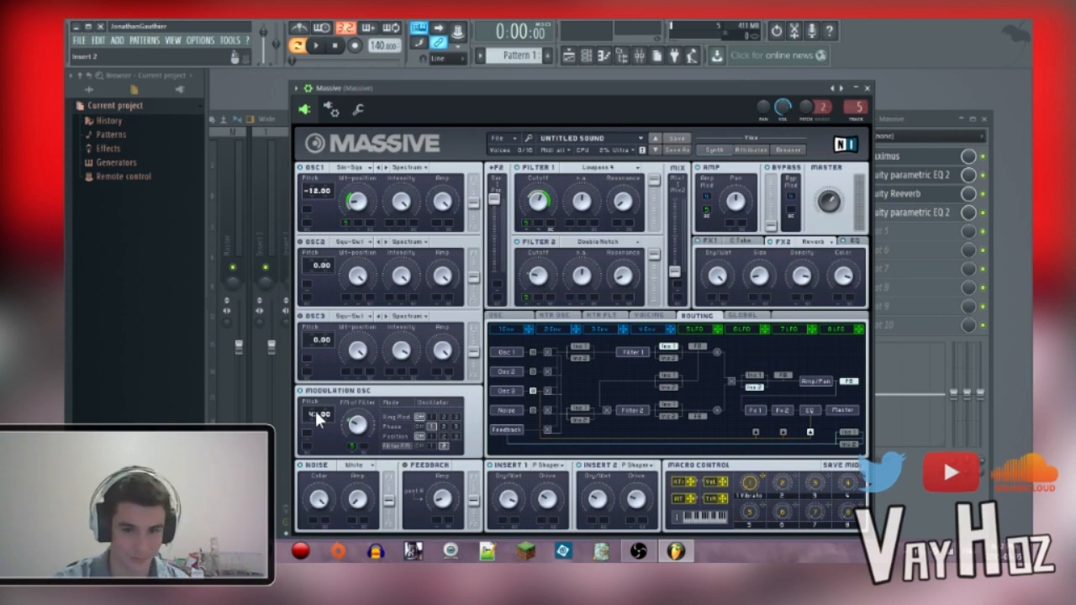
Step: Add a second Massive channel and set its modulation oscillator to phase-modulate oscillator 1 at pitch 40.00
key("Escape")
left_click(566, 112)
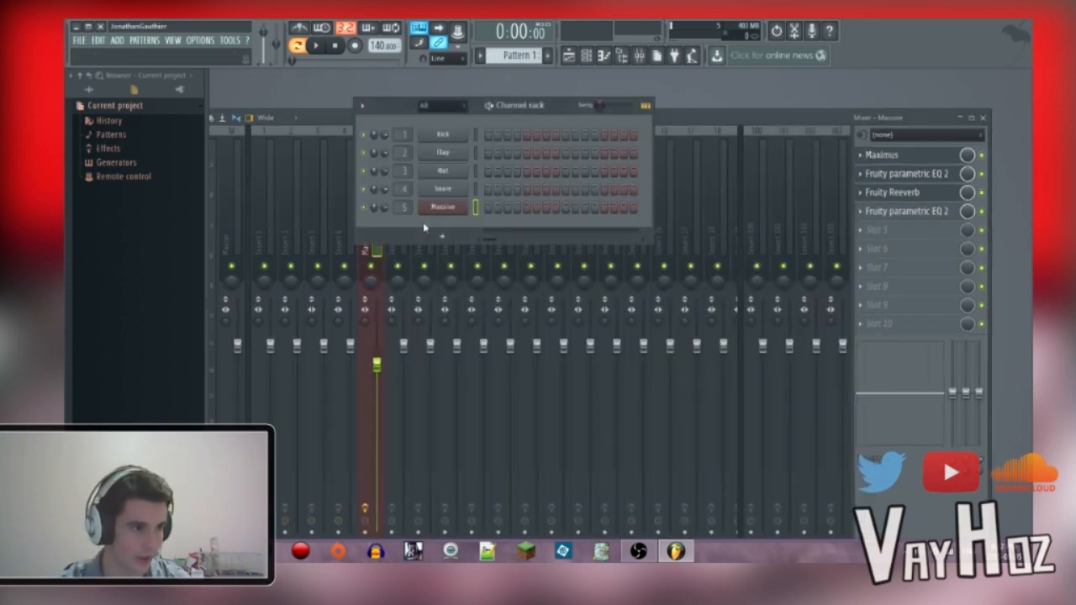
left_click(443, 236)
left_click(563, 72)
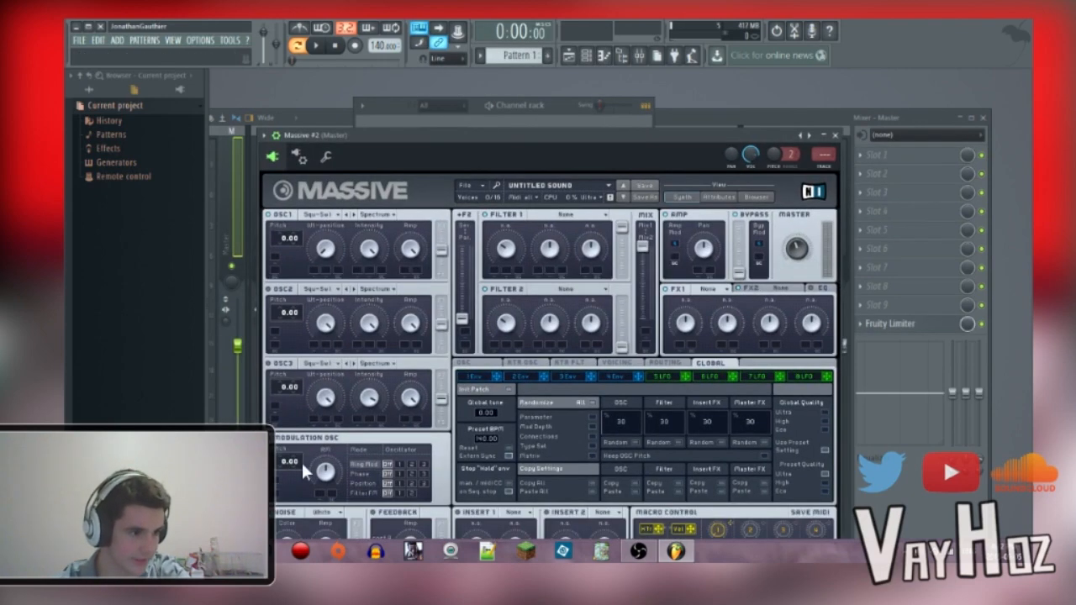
left_click(387, 473)
left_click_drag(284, 461, 318, 410)
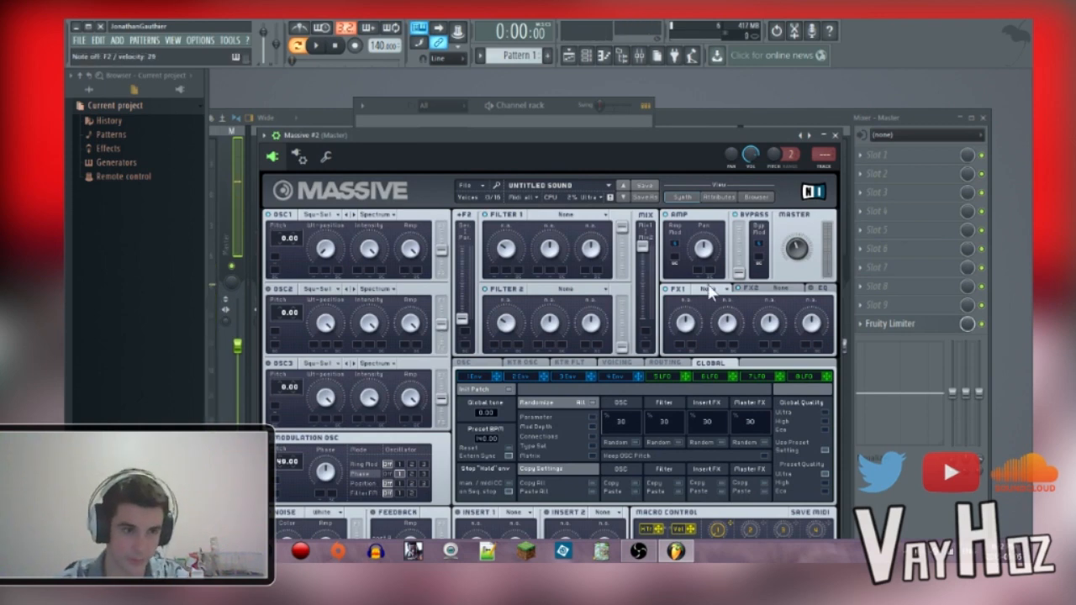
Step: Delete the second Massive channel from the channel rack and reopen the original Massive synth
left_click(836, 136)
right_click(456, 225)
left_click(514, 308)
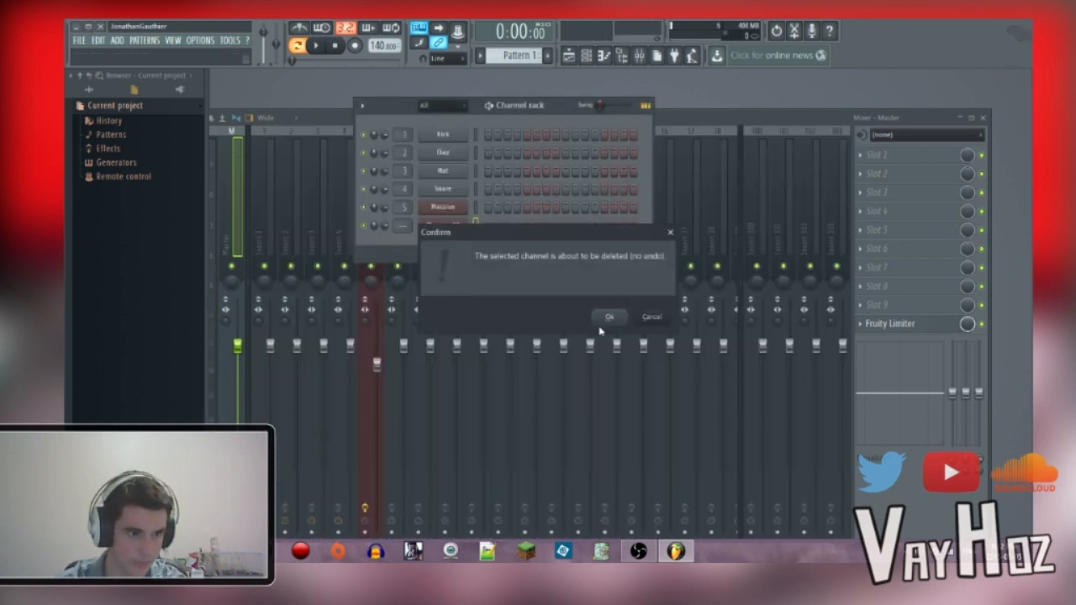
left_click(607, 318)
left_click(465, 209)
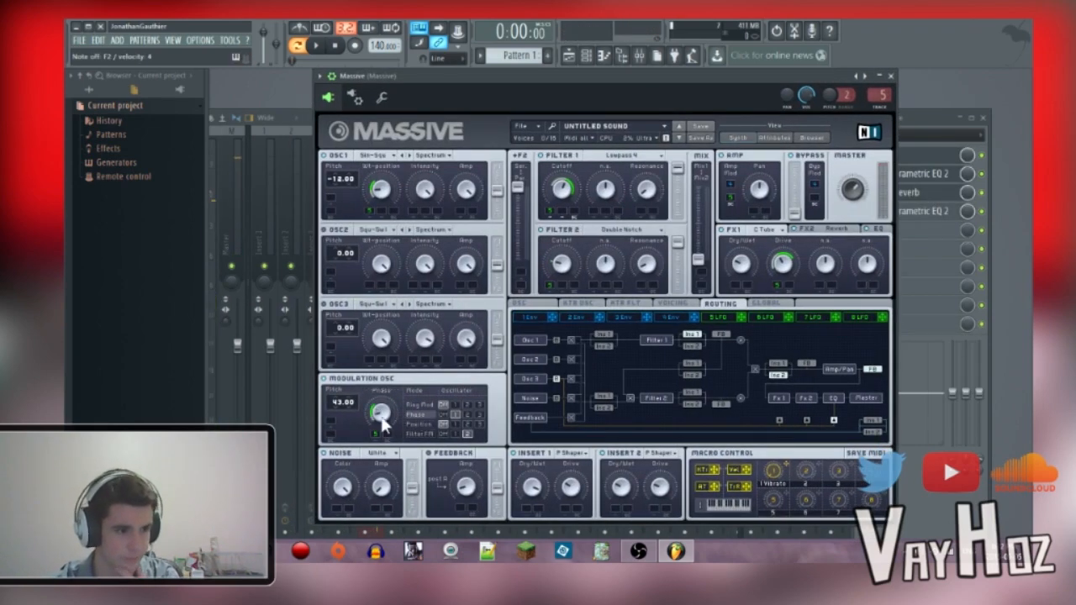
Step: Check the modulation oscillator's Phase and Filter FM amounts and the noise oscillator's amp level
left_click(379, 418)
left_click(412, 434)
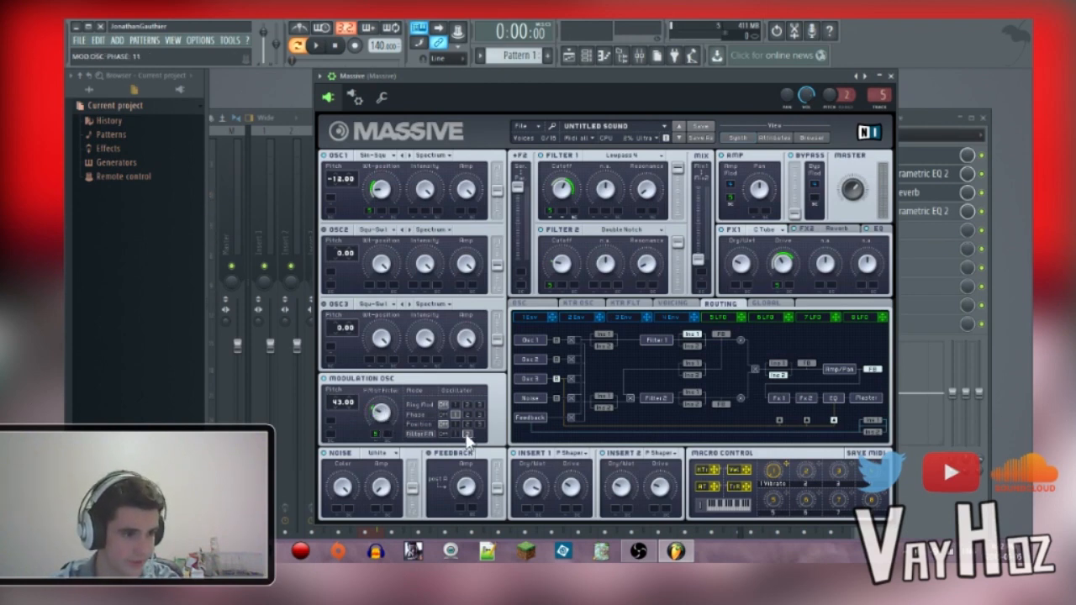
left_click(381, 413)
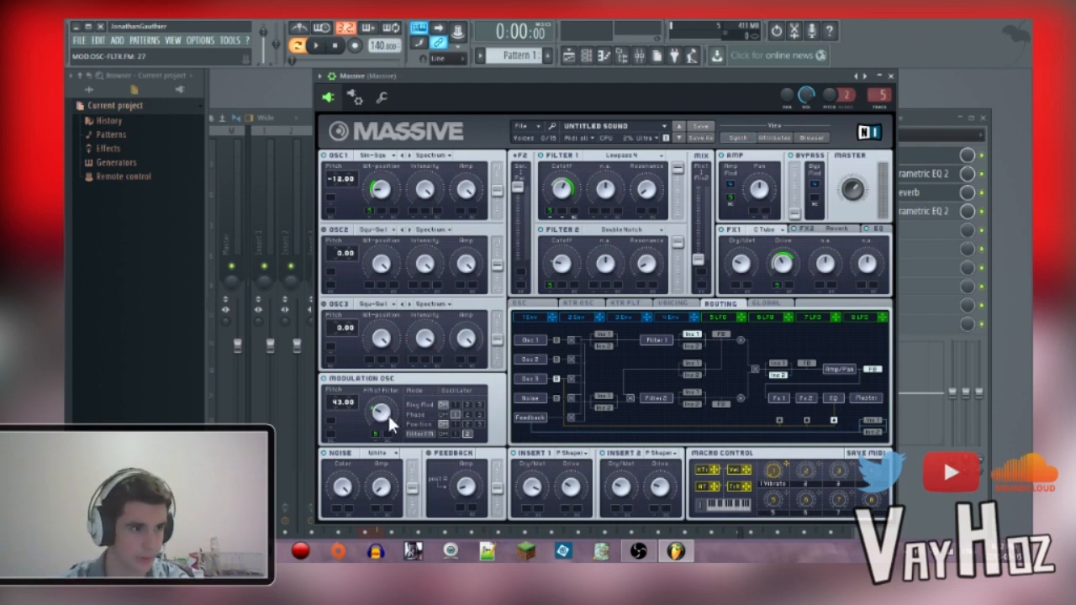
left_click(391, 485)
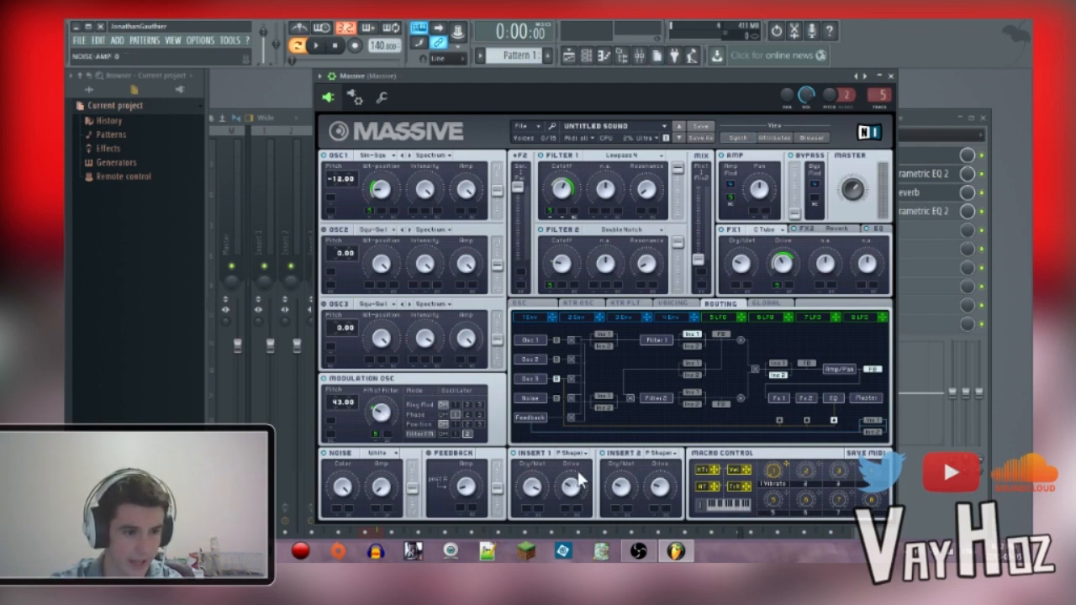
Step: Check the shaper type, dry/wet and drive amounts of Insert 1 and Insert 2
left_click(575, 453)
left_click(587, 504)
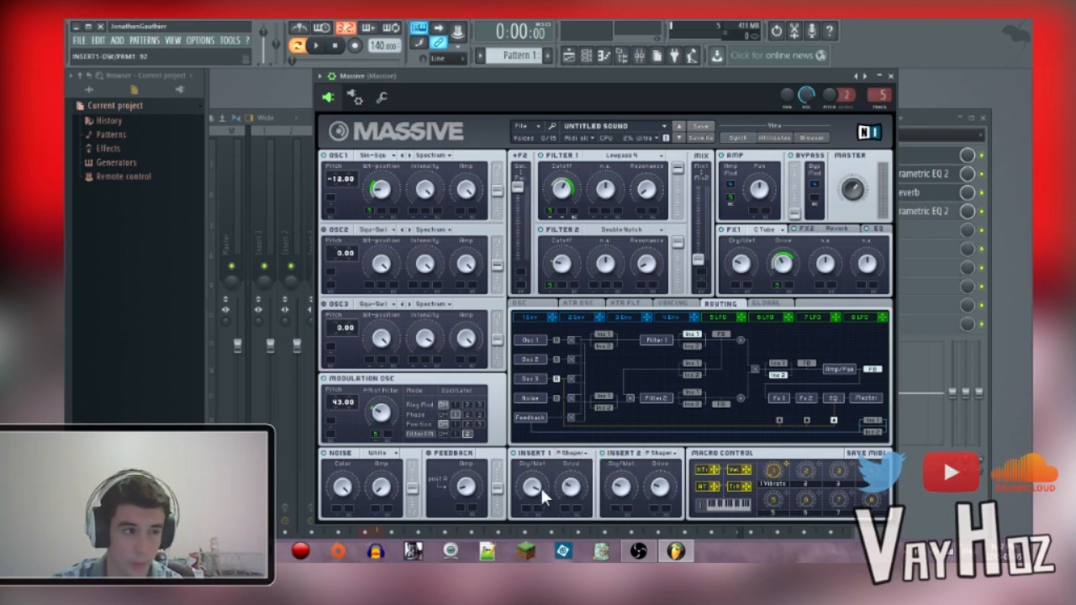
left_click_drag(557, 487, 573, 492)
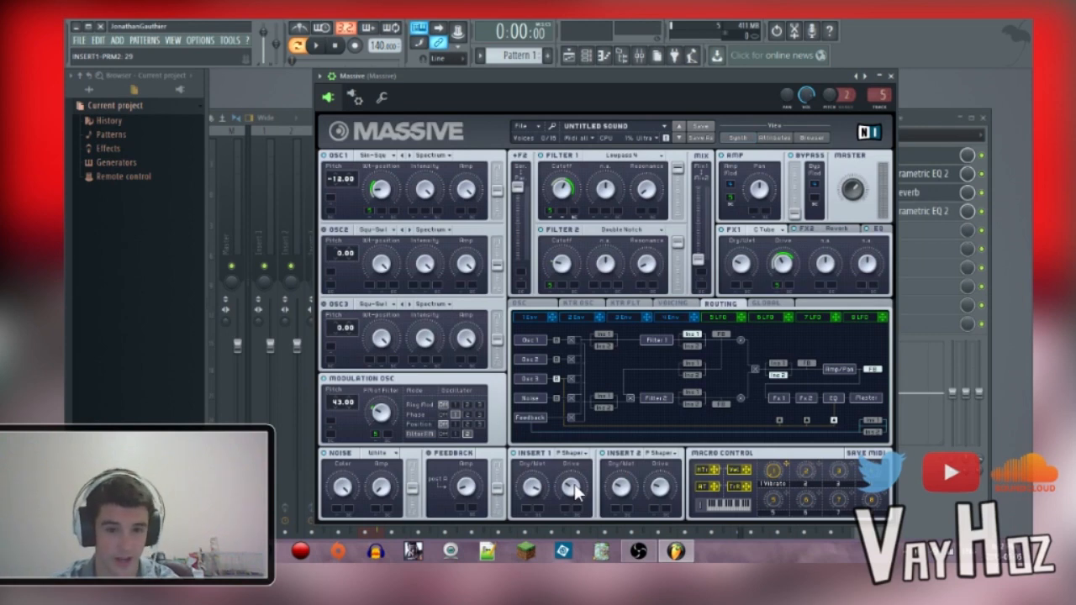
left_click(618, 489)
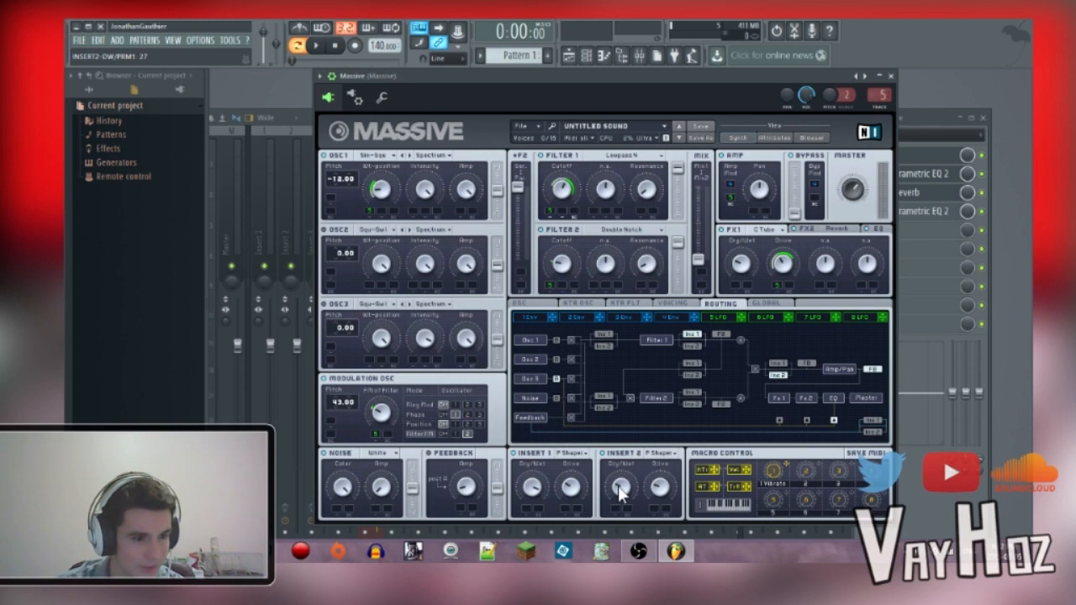
left_click(658, 492)
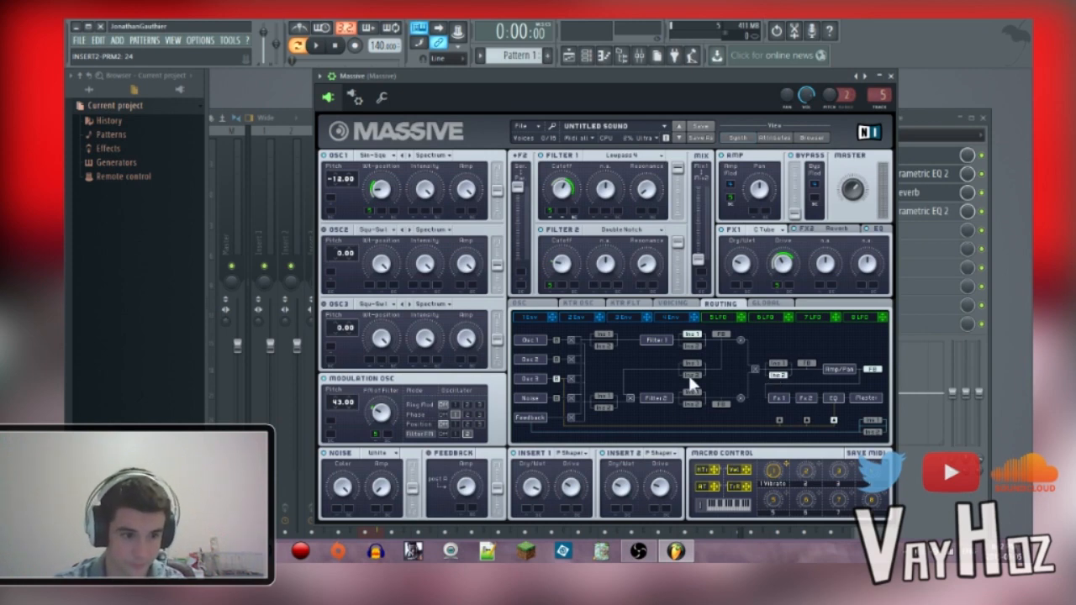
Step: Examine the patch's voicing settings and the oscillator page's glide time
left_click(678, 304)
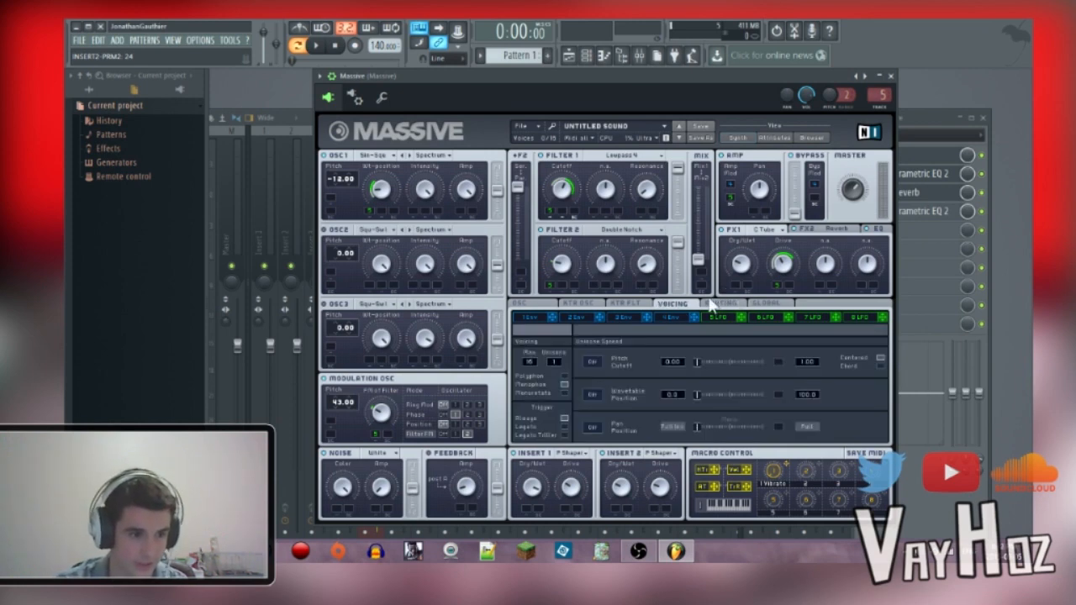
left_click(545, 306)
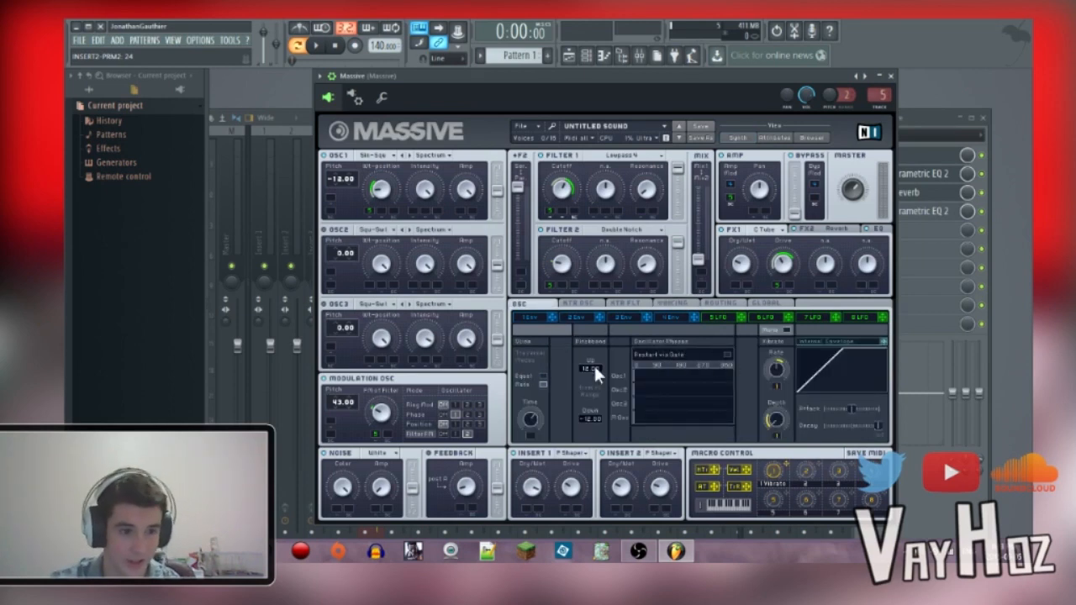
right_click(536, 417)
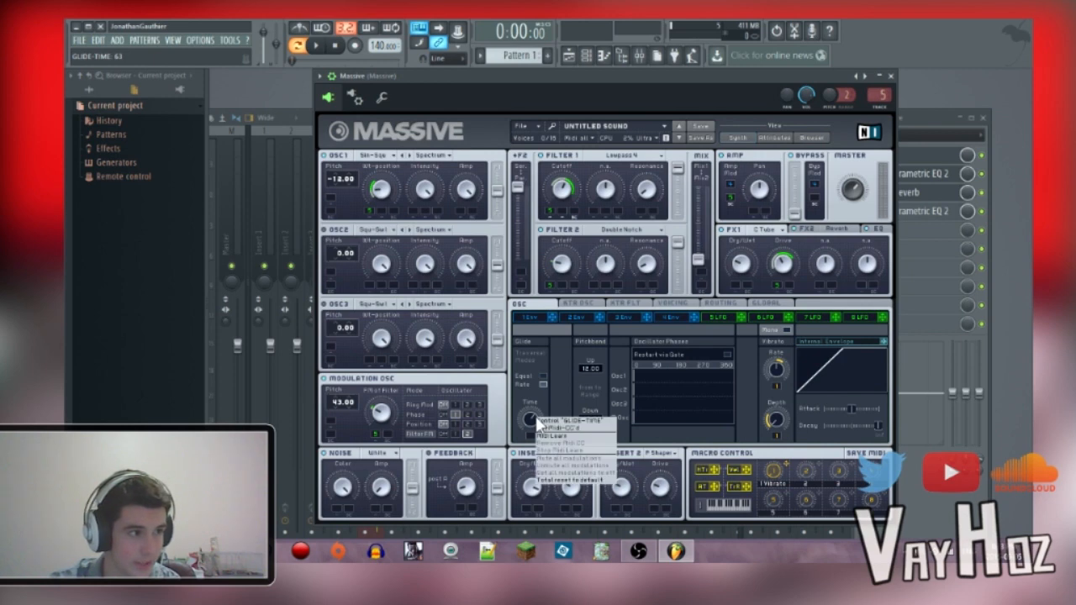
left_click(531, 417)
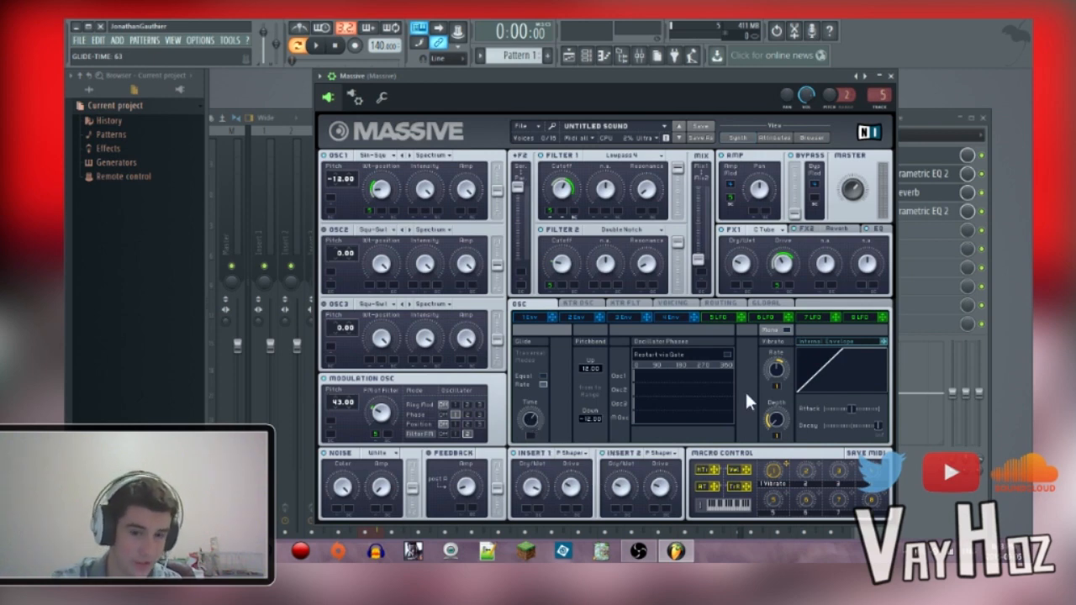
left_click(673, 304)
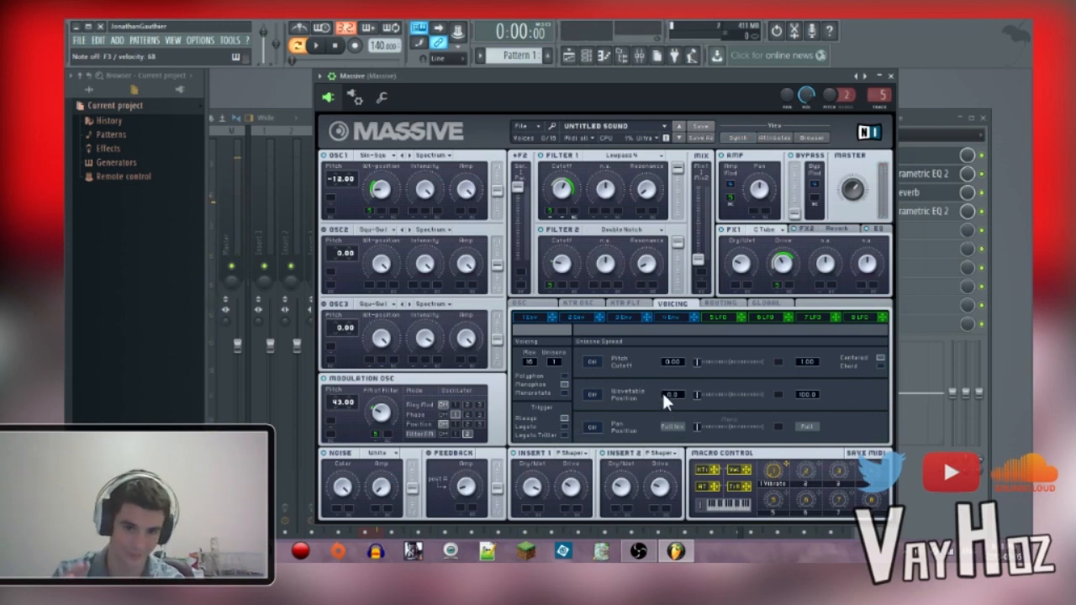
Step: Examine the filter types chosen for Filter 1 and Filter 2, along with their cutoff, resonance, routing and mix settings
left_click(630, 159)
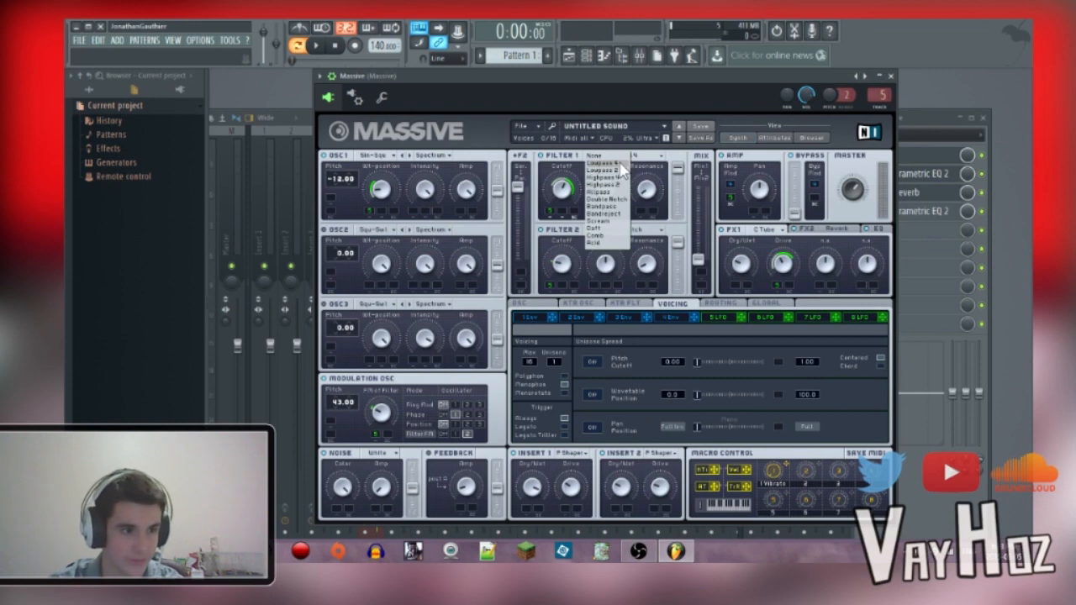
left_click(627, 172)
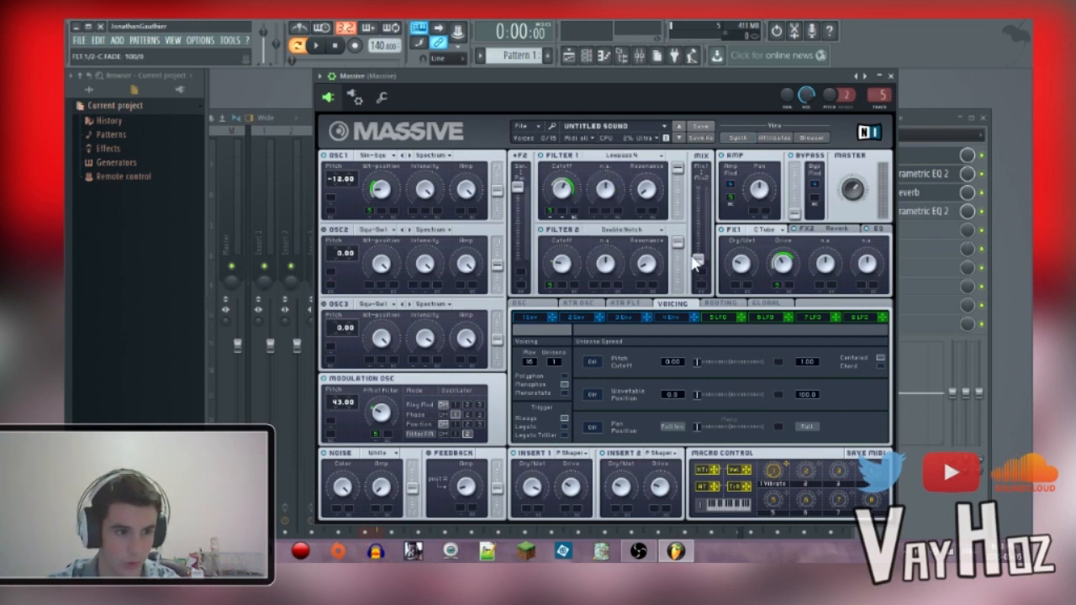
left_click(631, 232)
left_click(676, 263)
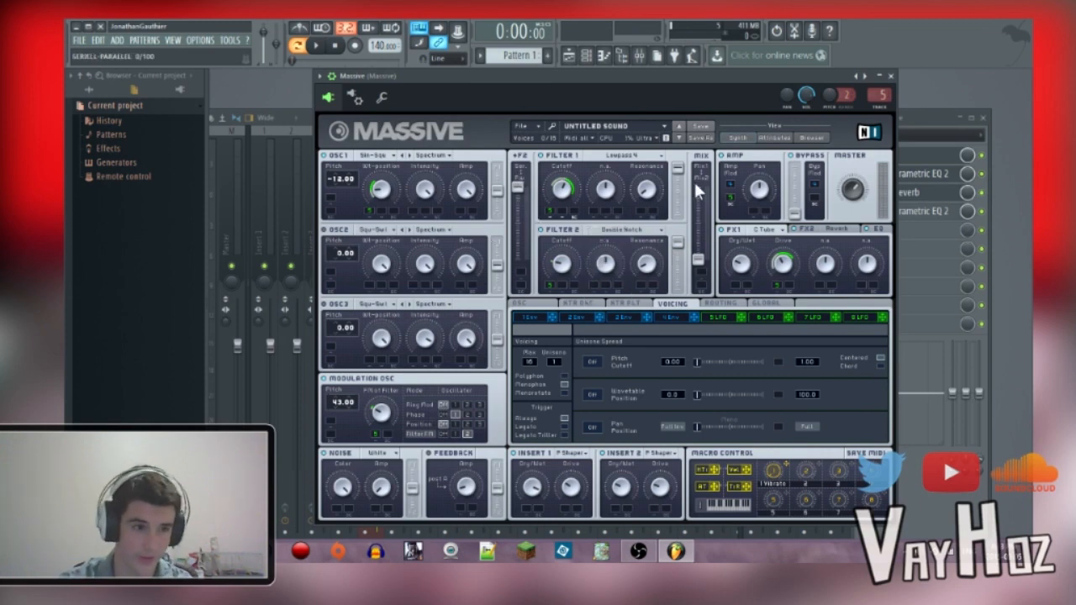
left_click(634, 226)
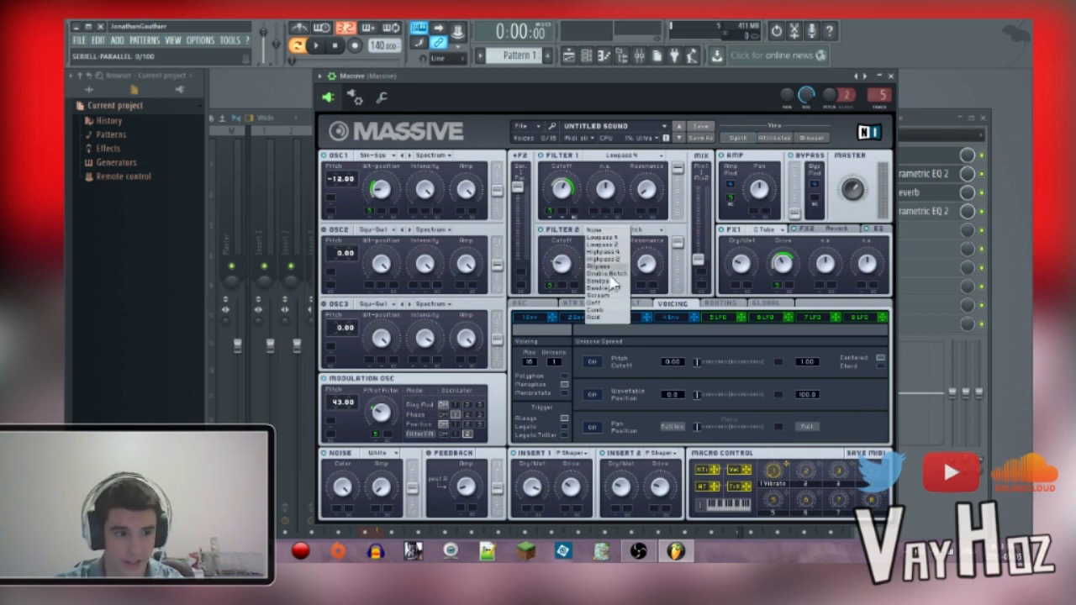
left_click(618, 275)
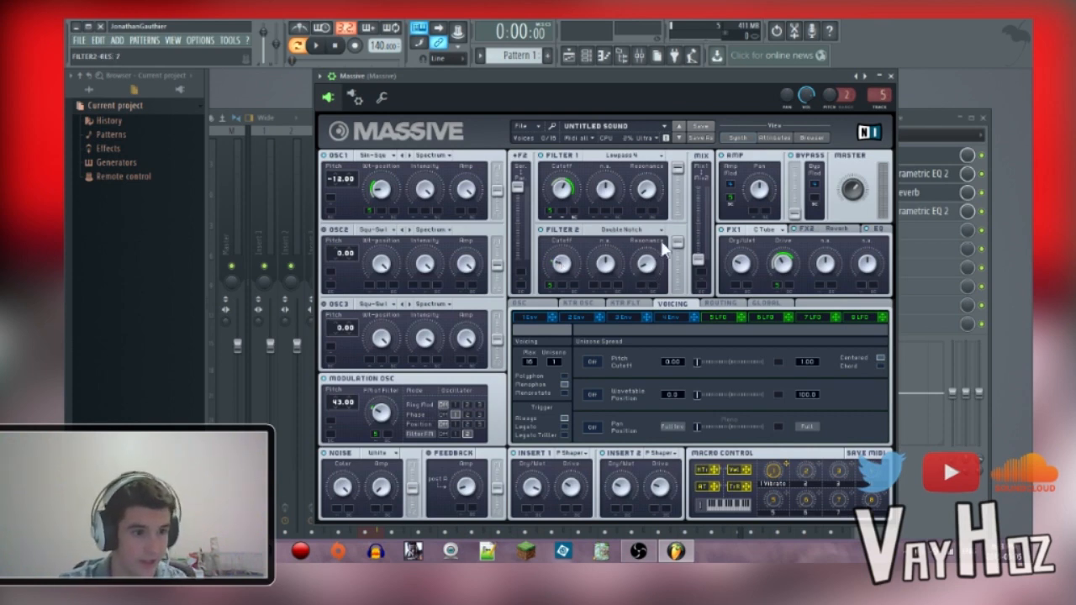
left_click(607, 156)
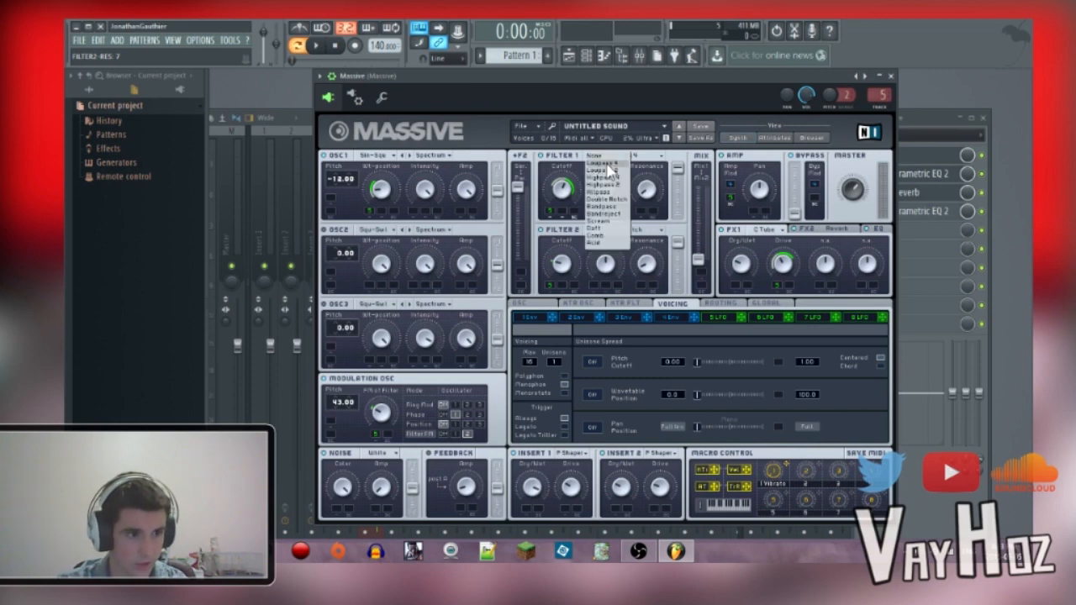
left_click(607, 170)
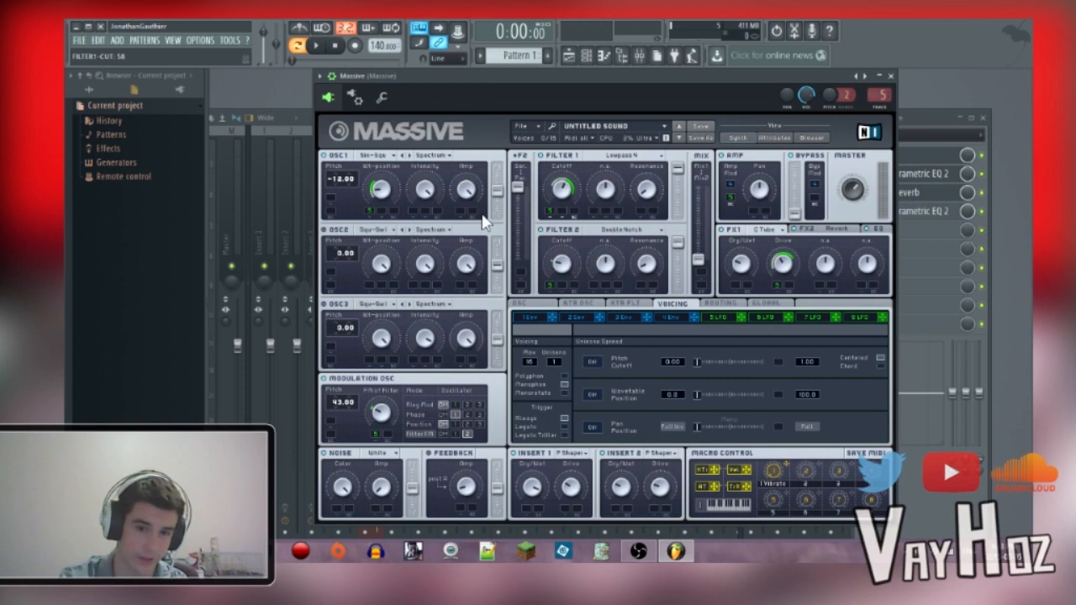
Step: Examine the FX1 tube, FX2 reverb and EQ settings of the patch
left_click(761, 229)
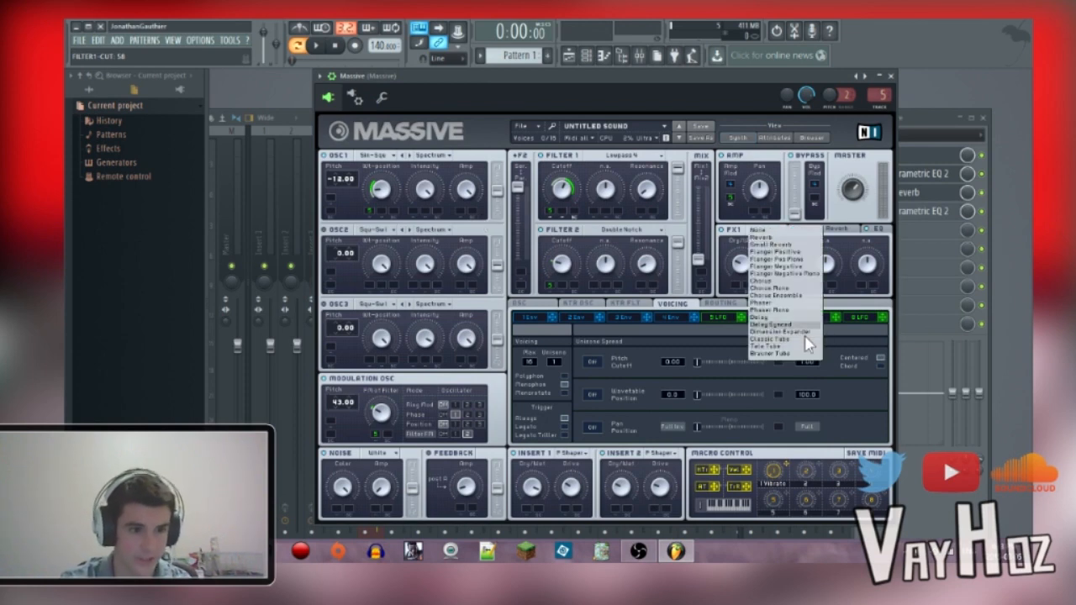
left_click(725, 304)
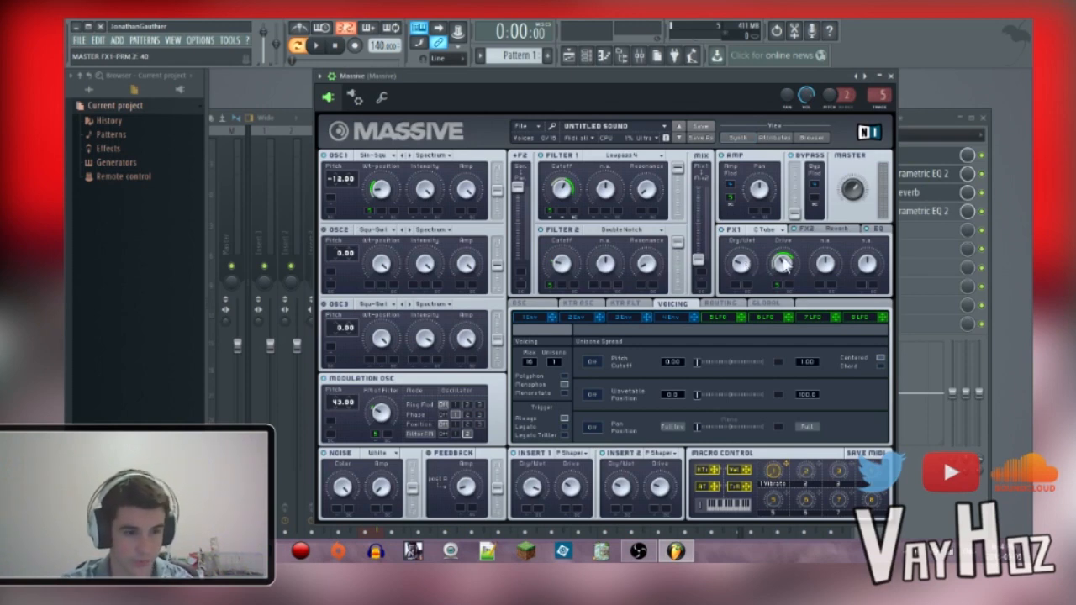
left_click(843, 231)
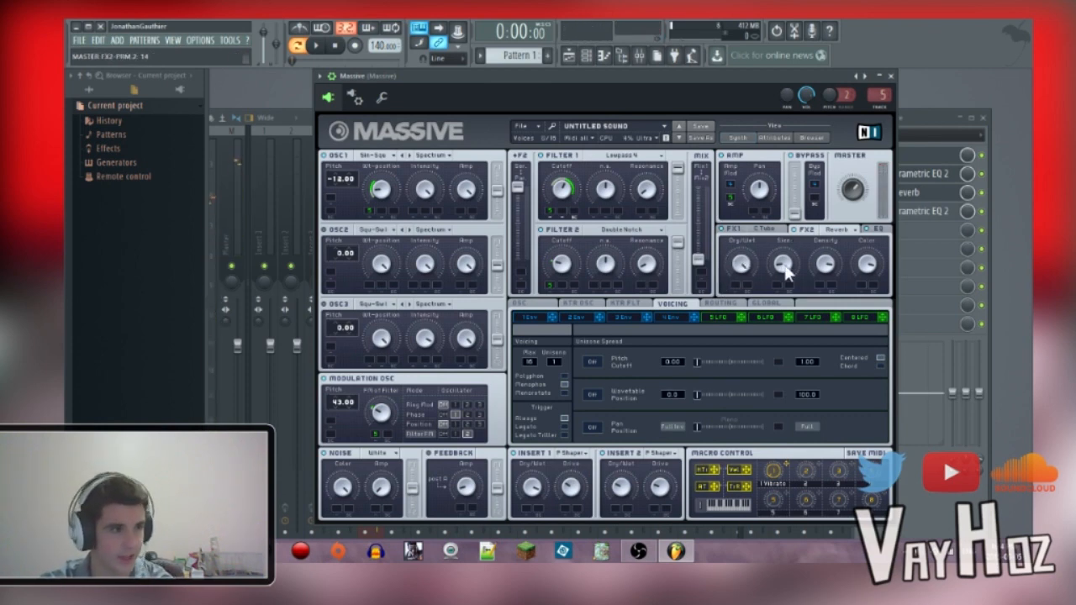
left_click(879, 230)
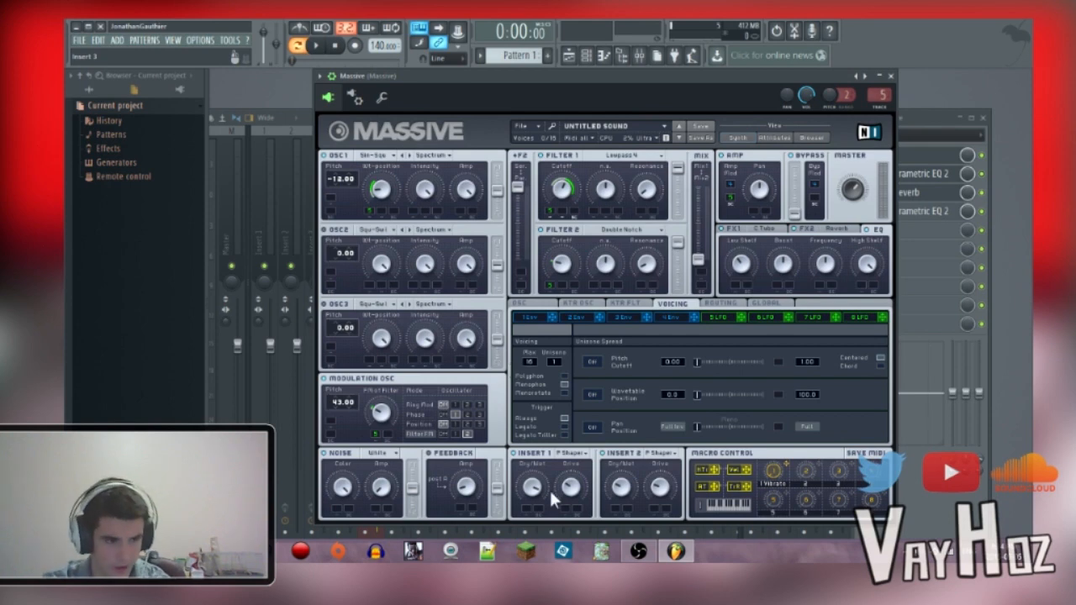
Step: Show the rate, amp and curve settings of LFO 5
left_click(716, 318)
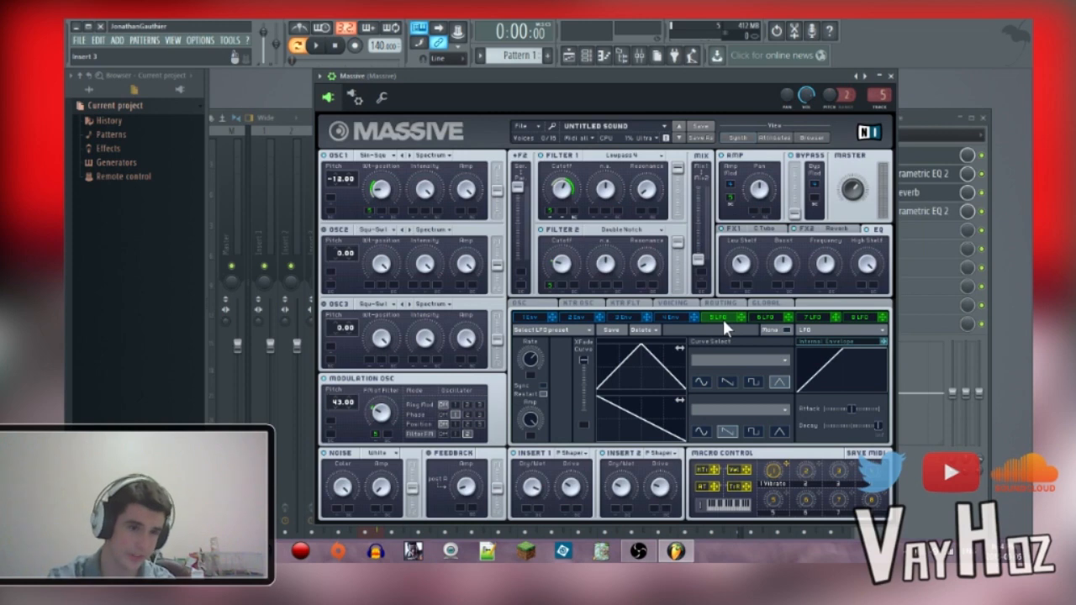
Step: Compare the Massive mixer track's sound with its four effects bypassed and re-enabled
left_click(982, 156)
left_click(982, 174)
left_click(982, 192)
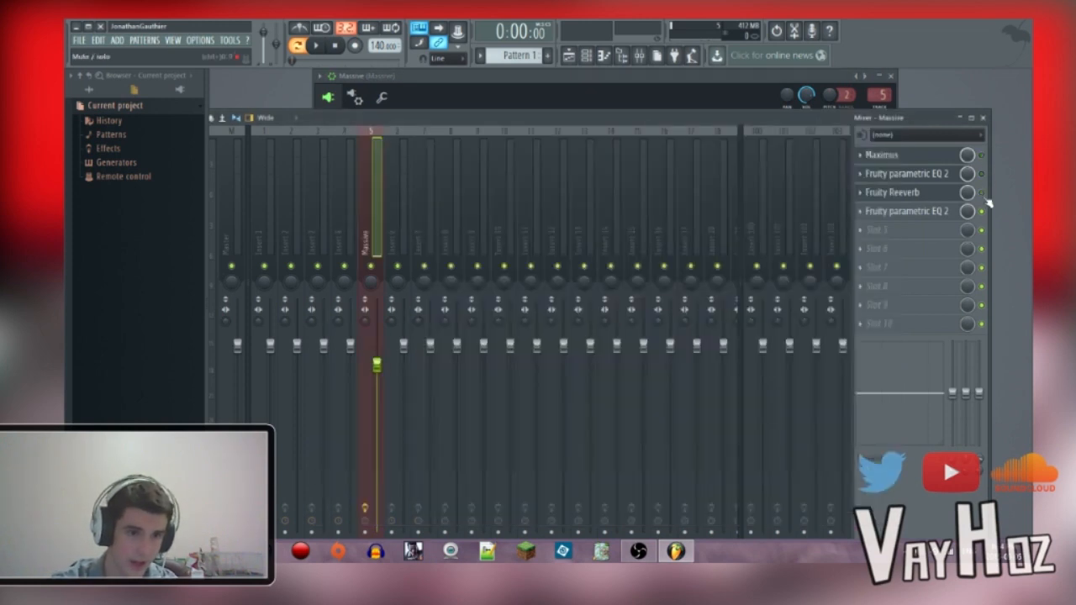
left_click(982, 212)
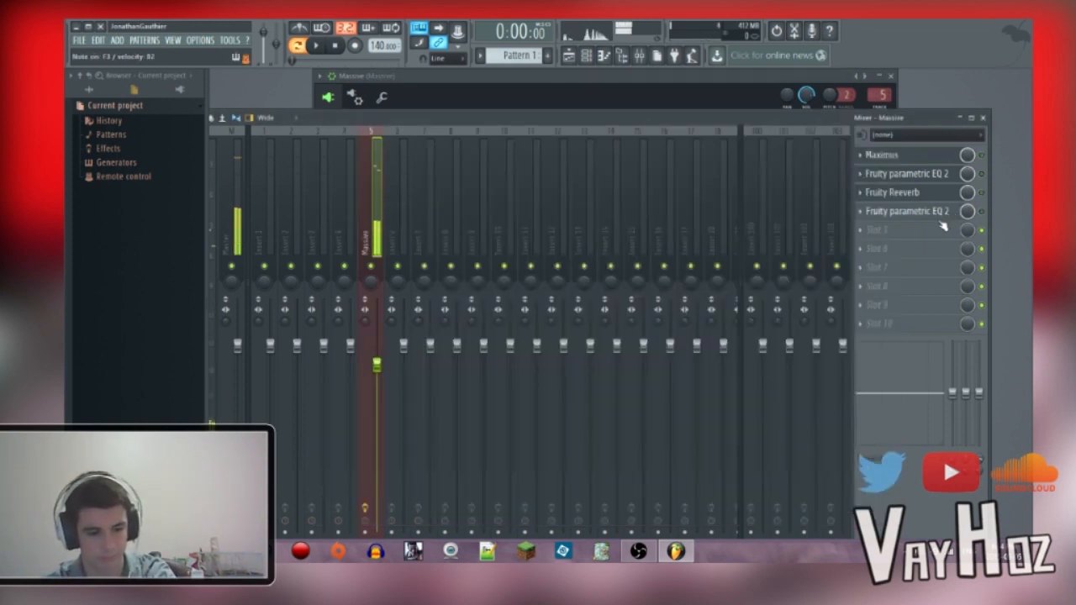
left_click(982, 156)
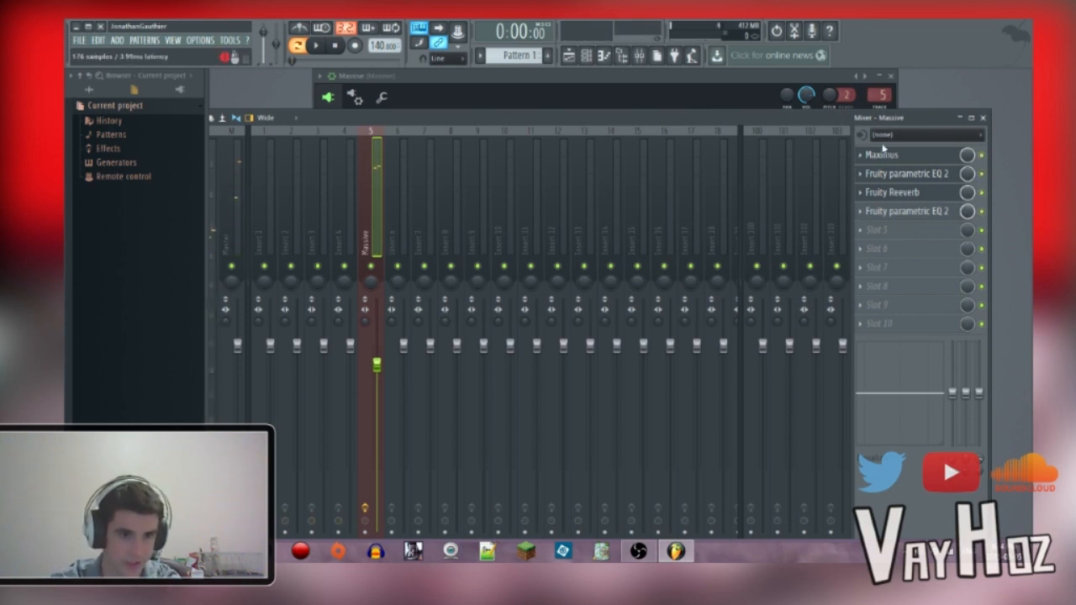
Step: Return to the Massive synth and examine the modulation oscillator's Phase and Filter FM settings
left_click(730, 86)
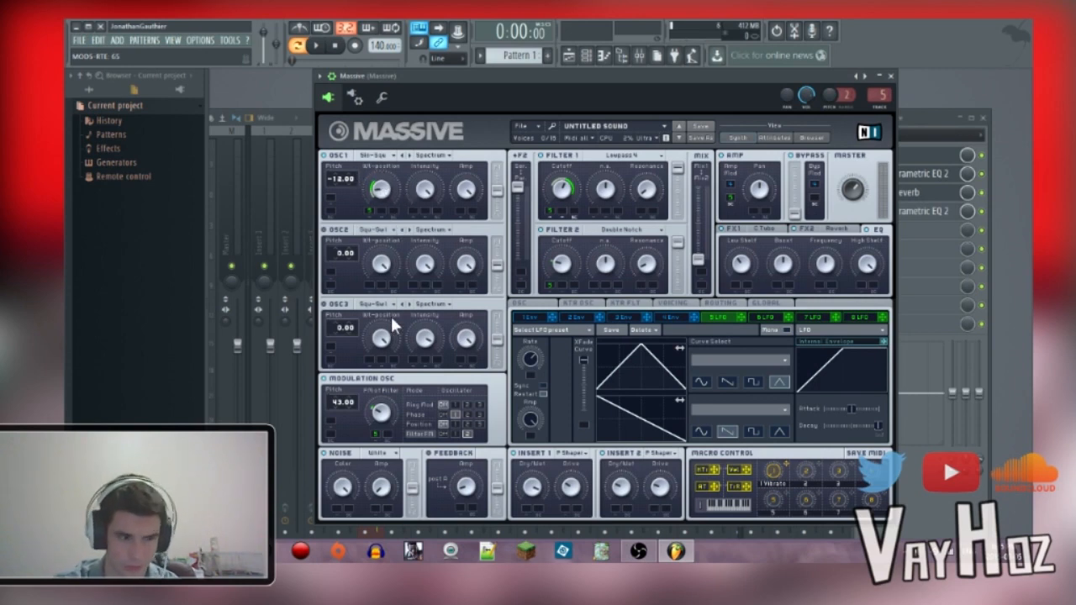
left_click(417, 413)
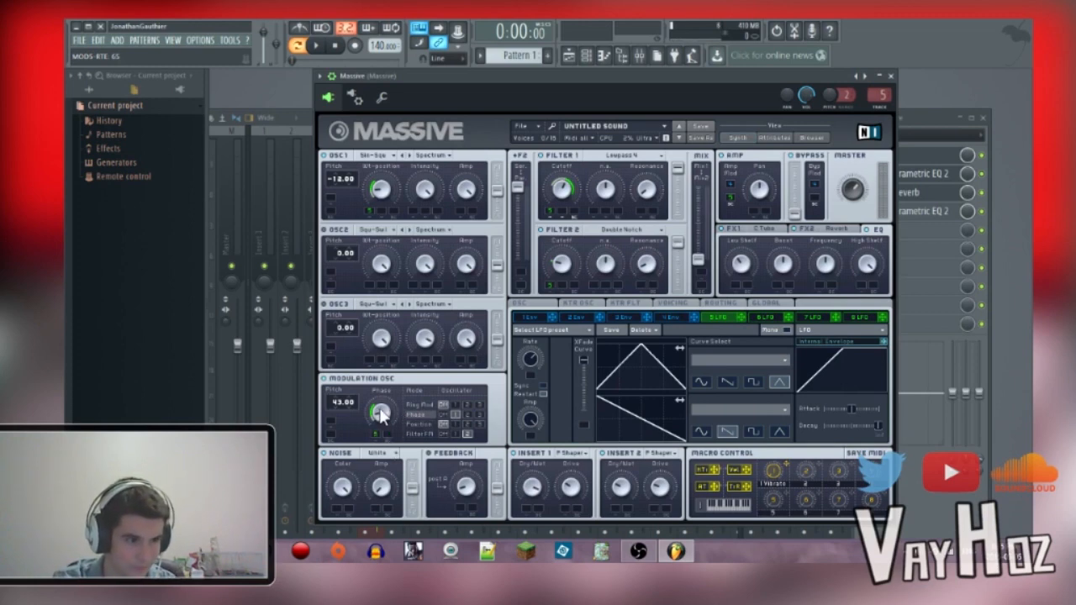
left_click(423, 434)
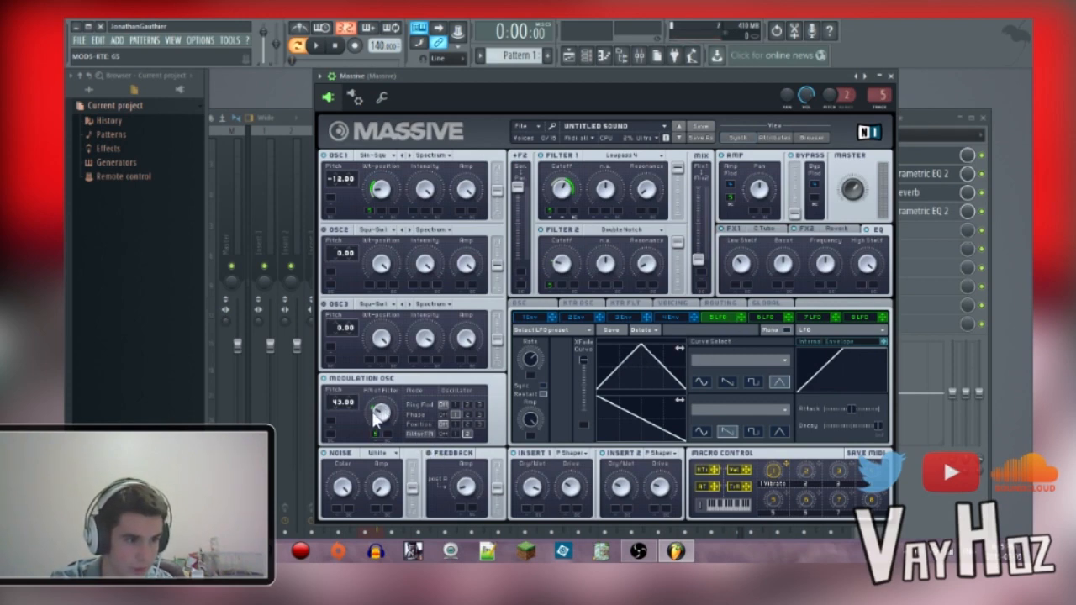
Step: Check the type and cutoff setting of Filter 2 in the patch
left_click(629, 232)
left_click(612, 274)
left_click(561, 267)
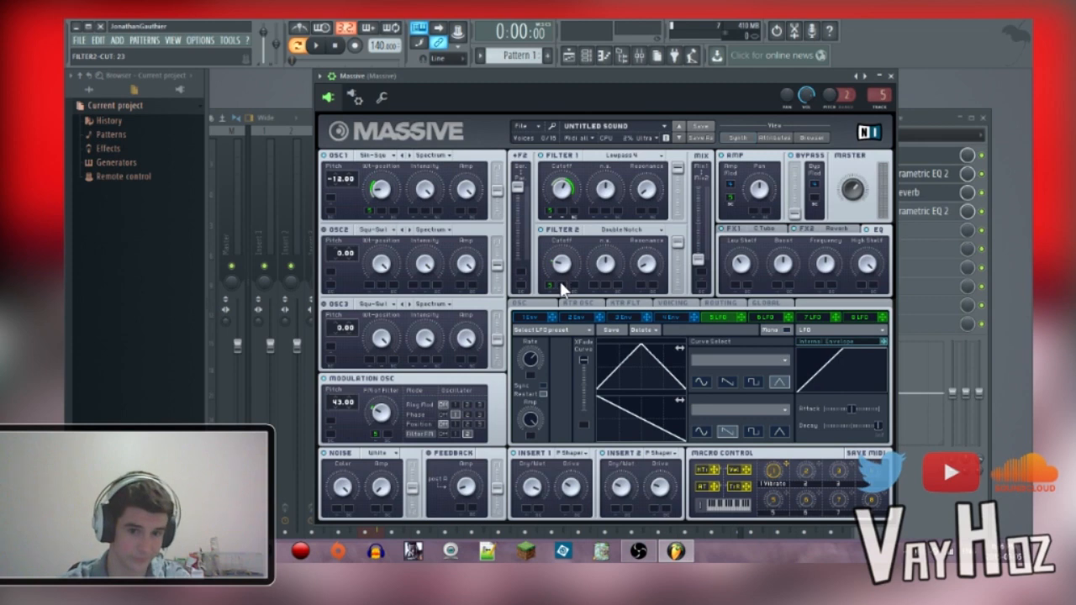
Step: Check the FX1 tube's dry/wet and drive amounts, along with the EQ settings of the patch
left_click(783, 230)
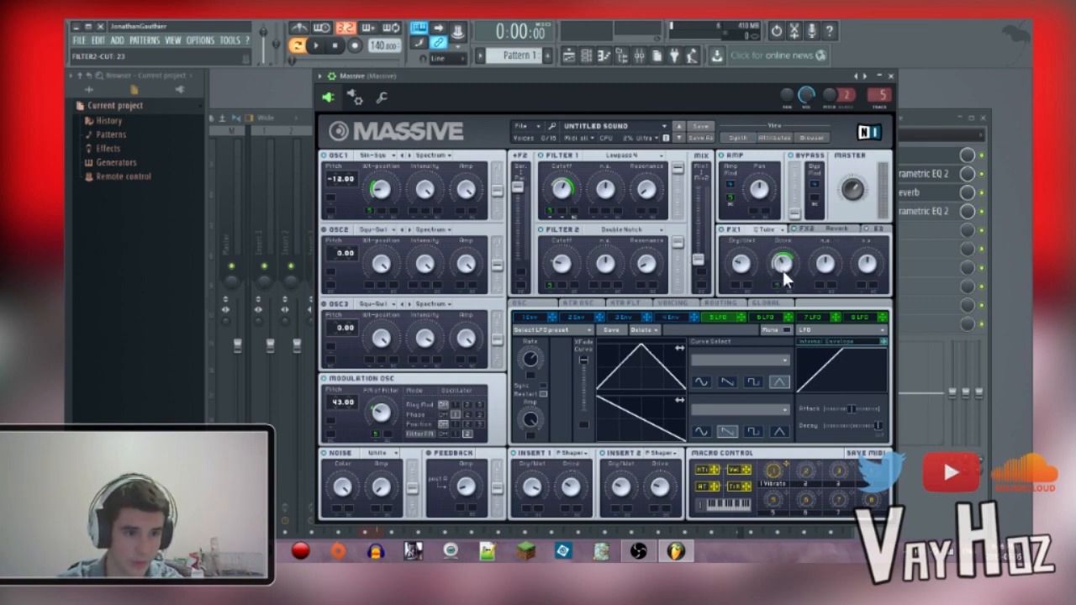
left_click_drag(787, 266, 787, 257)
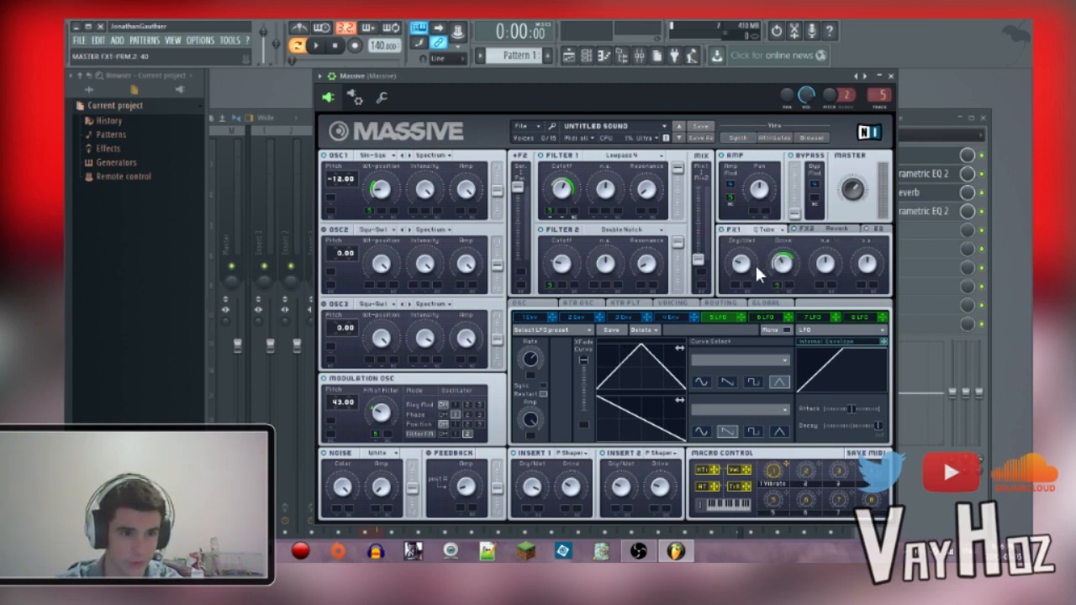
left_click(876, 229)
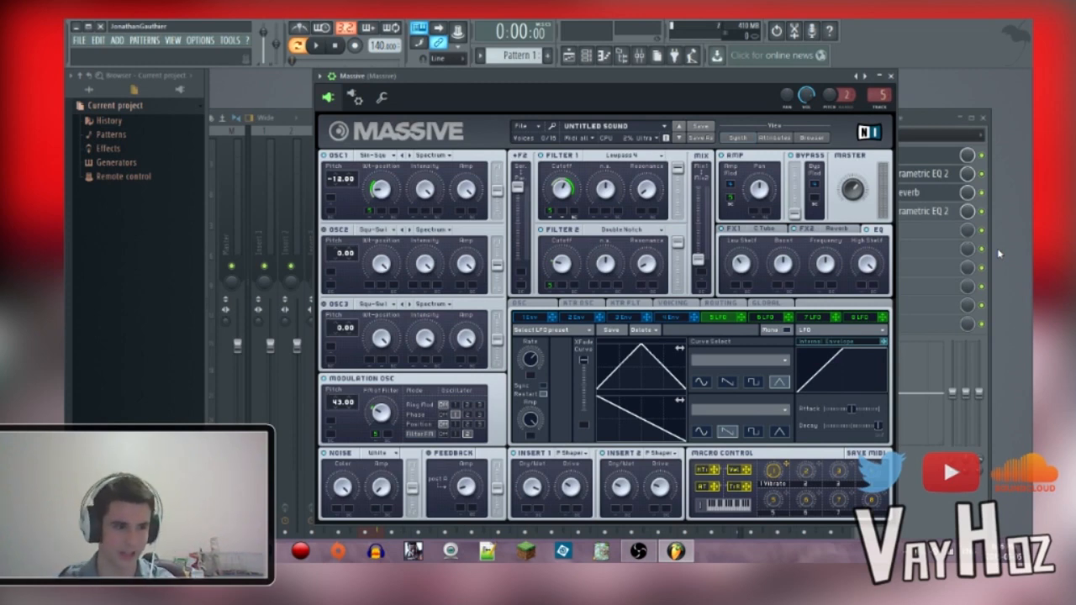
Step: Close the synth window and examine the band settings and low-band curve of Maximus on the Massive mixer track
left_click(892, 77)
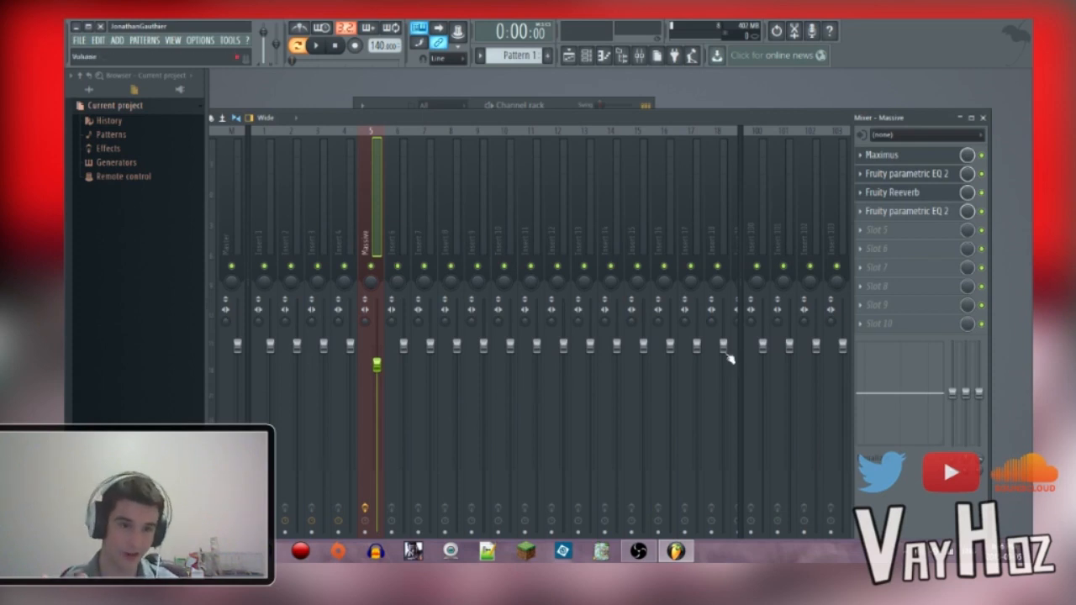
left_click(901, 157)
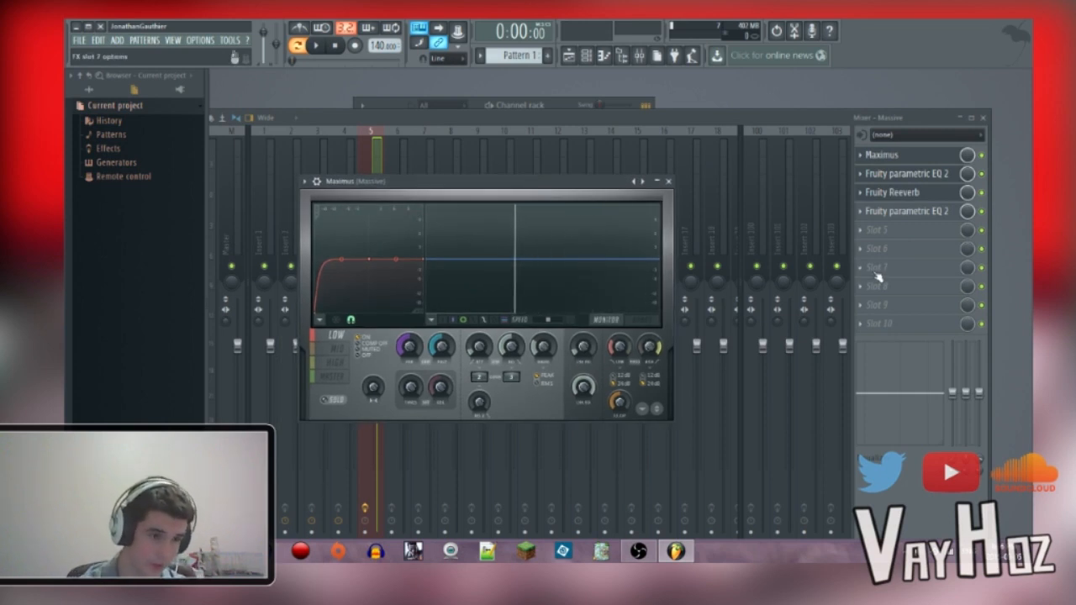
left_click_drag(349, 183, 374, 158)
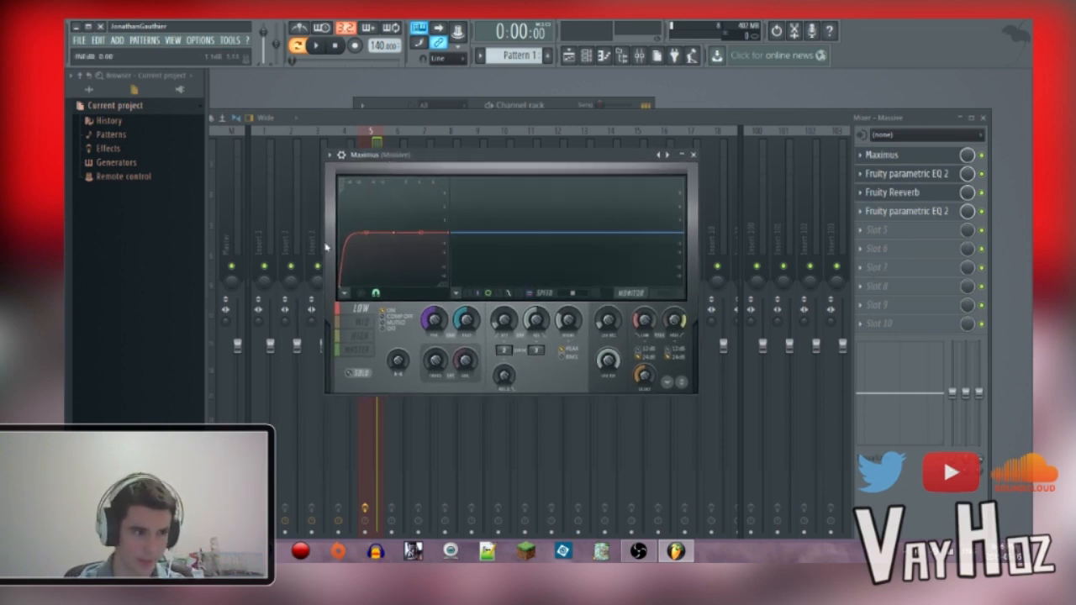
left_click(360, 335)
left_click(356, 350)
left_click_drag(367, 233, 367, 270)
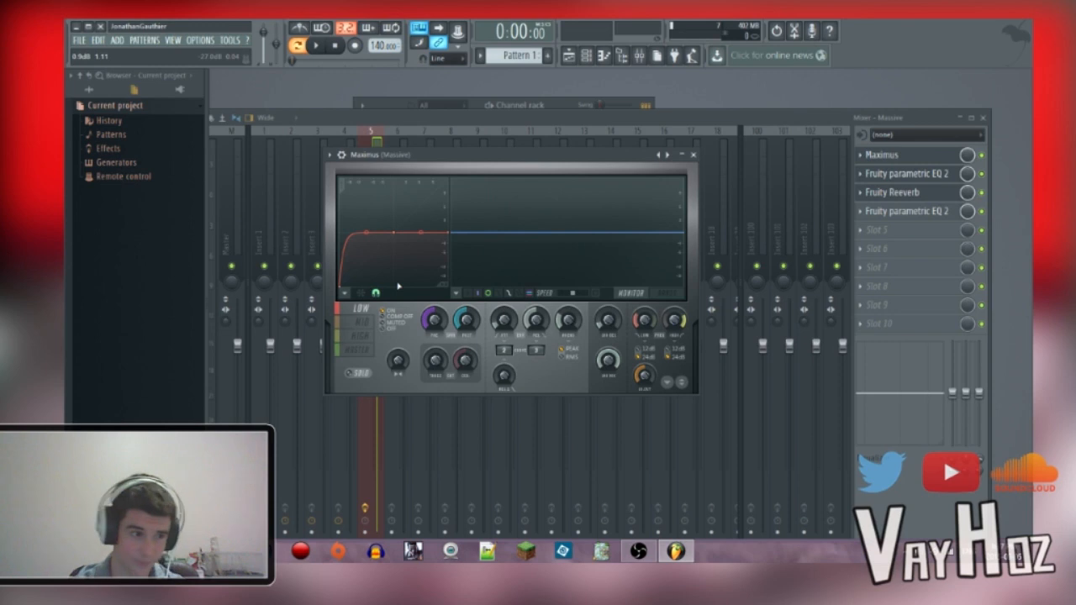
left_click(693, 156)
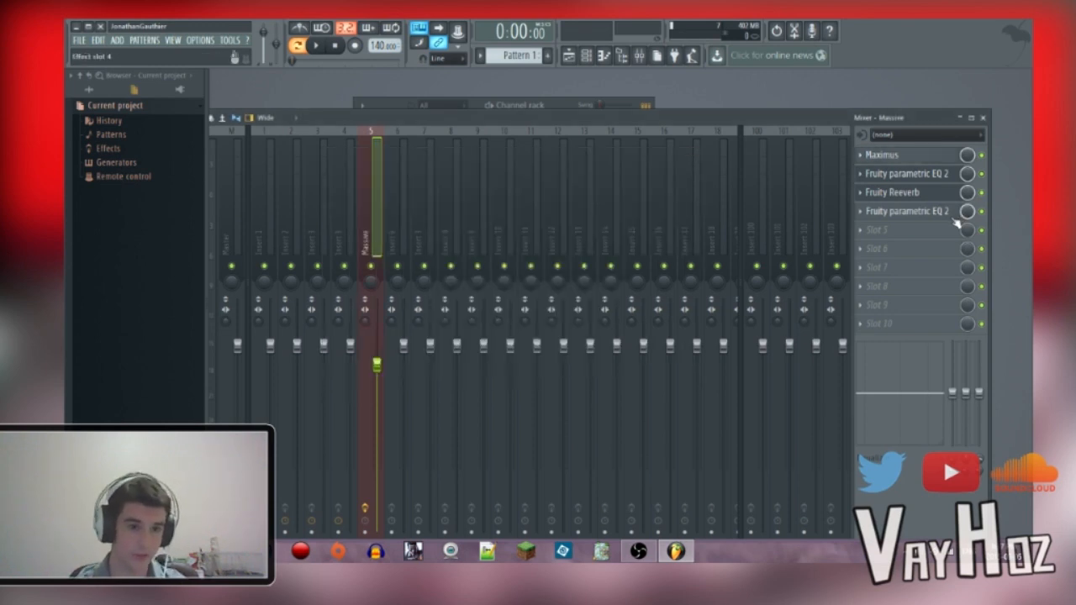
Step: Examine the curve of the first Fruity parametric EQ 2 and the Fruity Reeverb settings on the Massive mixer track
left_click(948, 174)
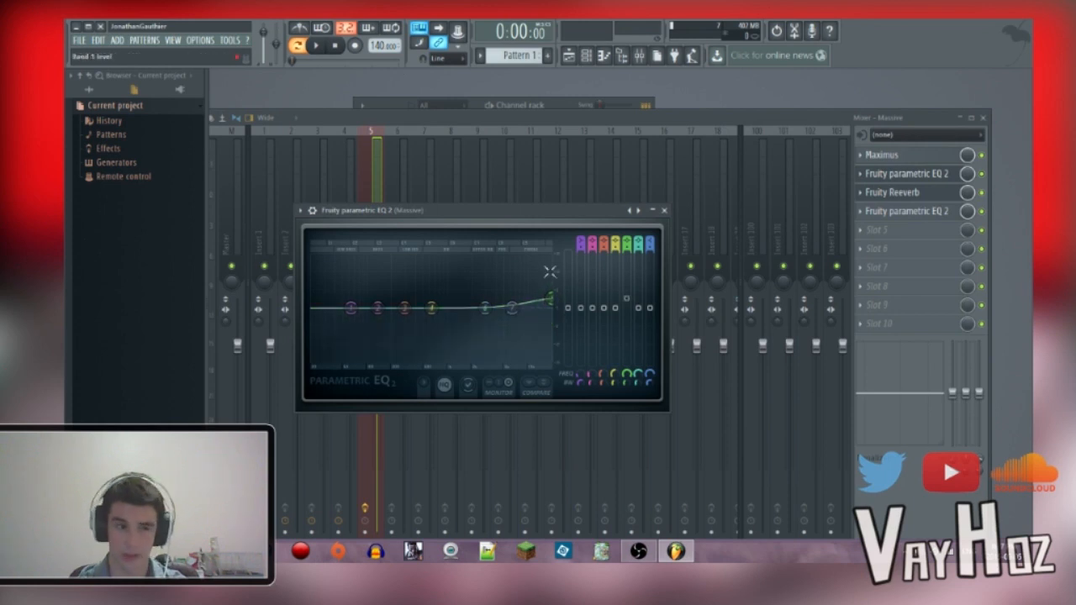
left_click(666, 211)
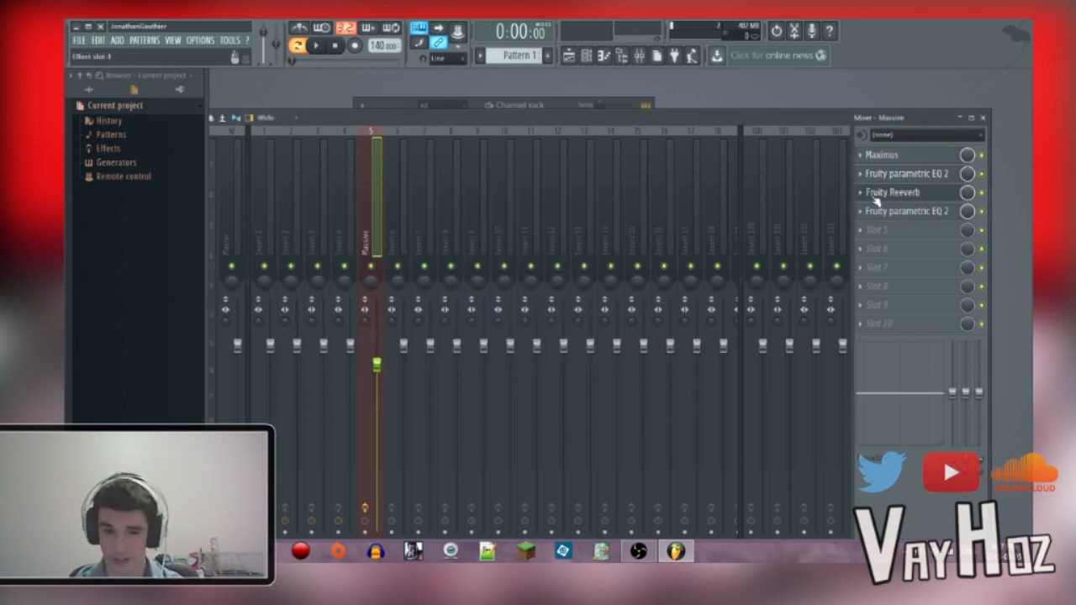
left_click(884, 198)
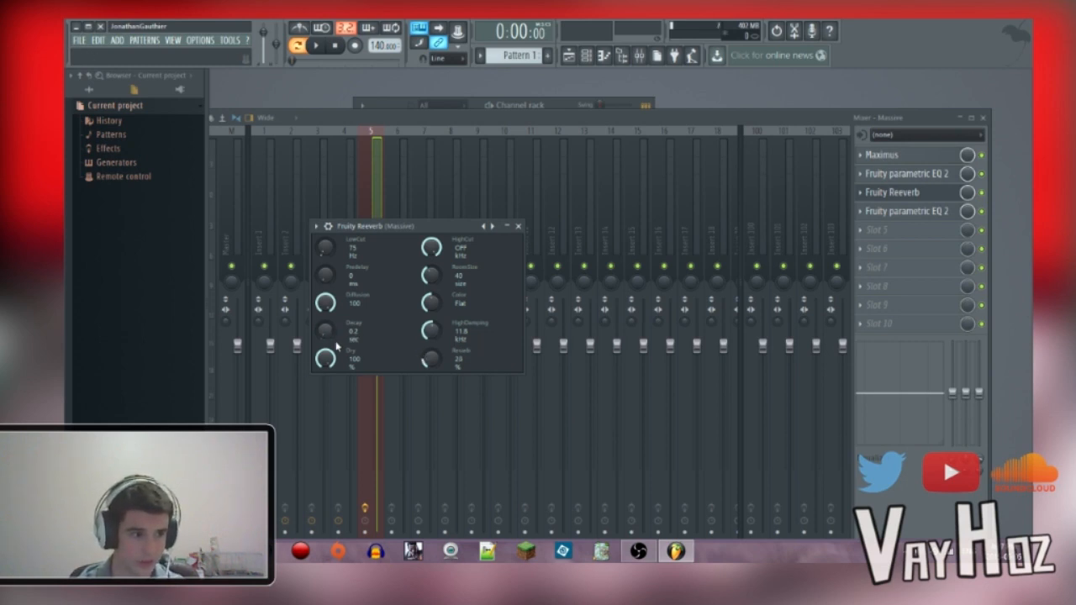
left_click(518, 226)
Step: Move the high-pass band 1 of the second Fruity parametric EQ 2 on the Massive track up to about 140 Hz
left_click(907, 211)
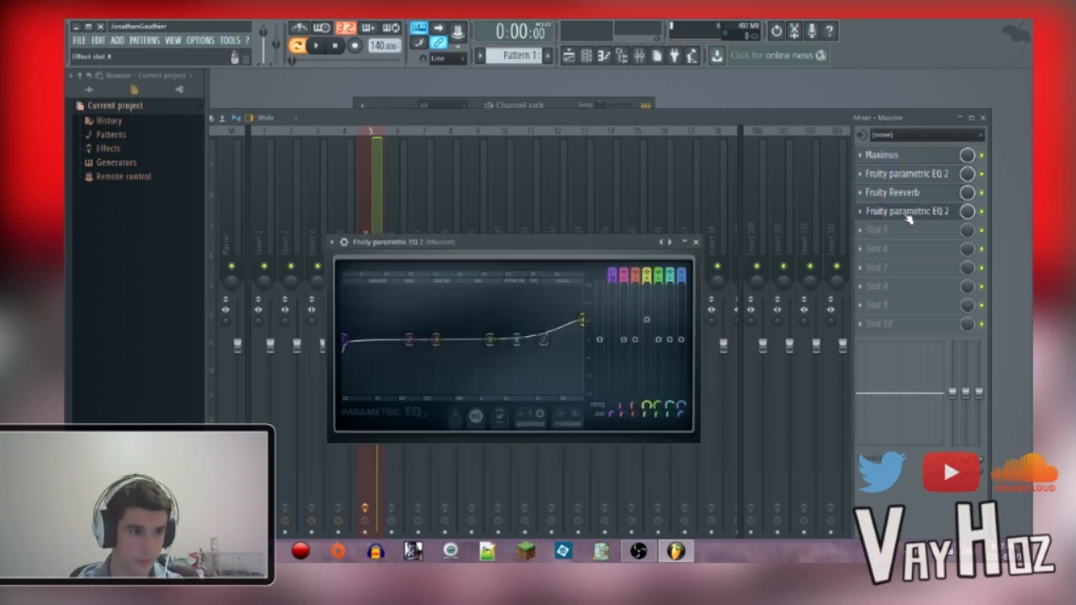
left_click_drag(589, 325, 576, 328)
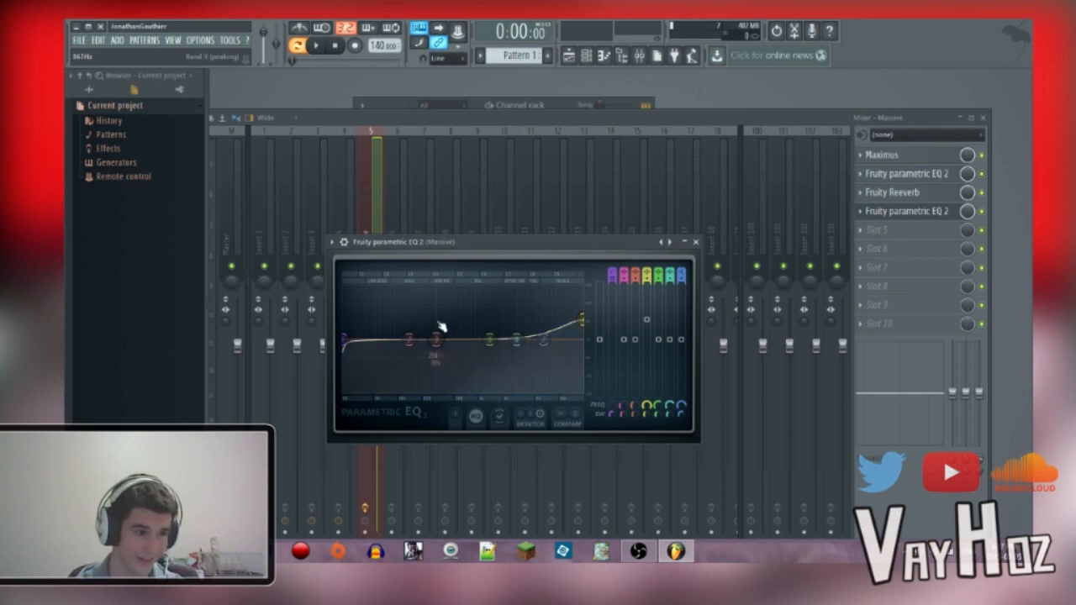
mouse_move(346, 340)
left_mouse_down()
mouse_move(405, 340)
mouse_move(347, 343)
left_mouse_up()
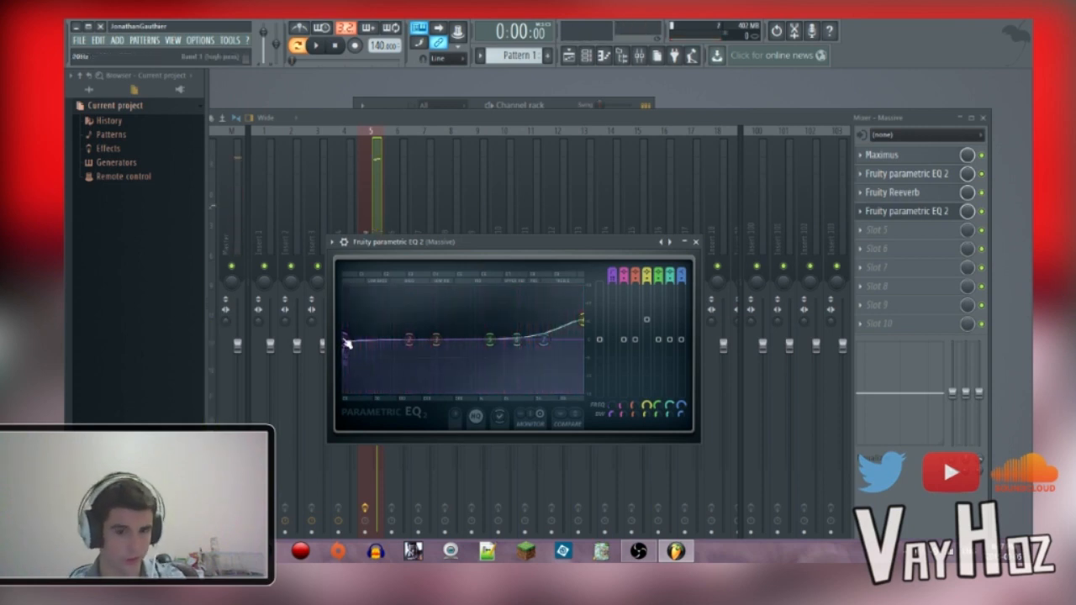
left_click_drag(346, 342, 397, 340)
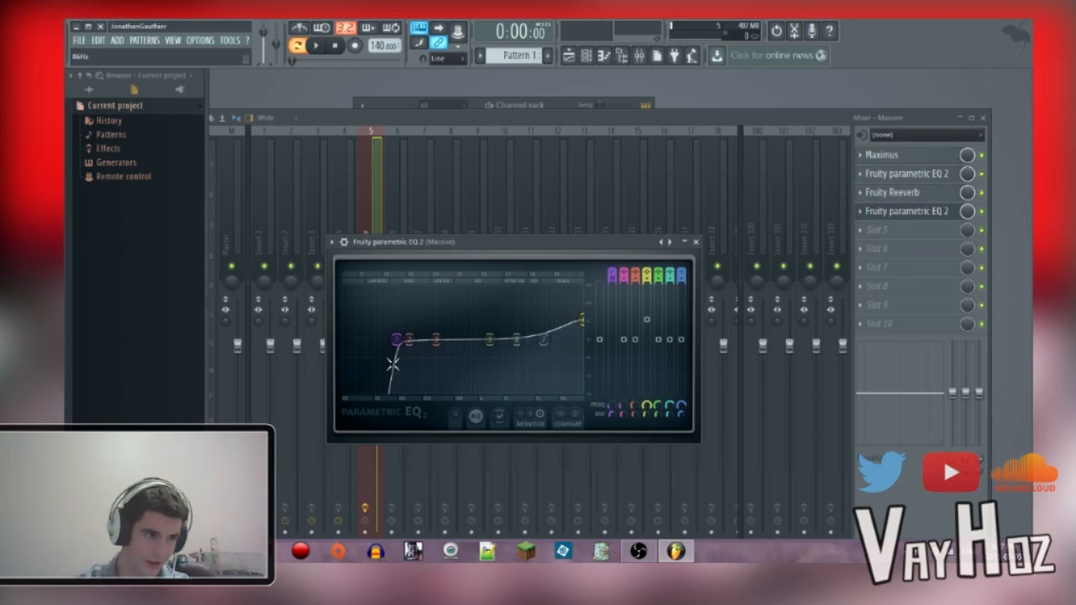
left_click_drag(397, 344, 412, 343)
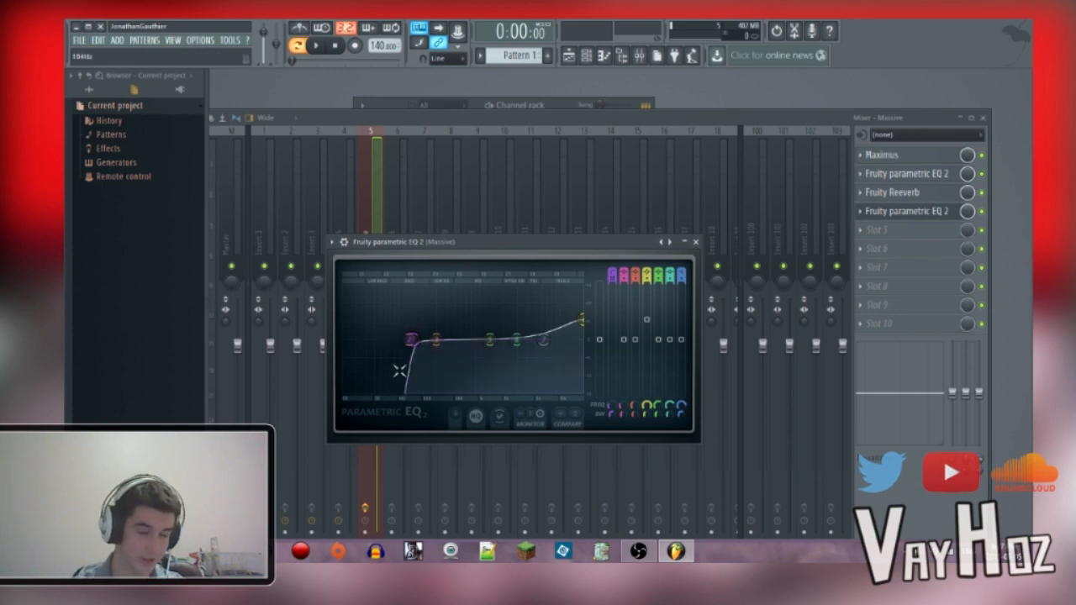
left_click_drag(412, 343, 409, 343)
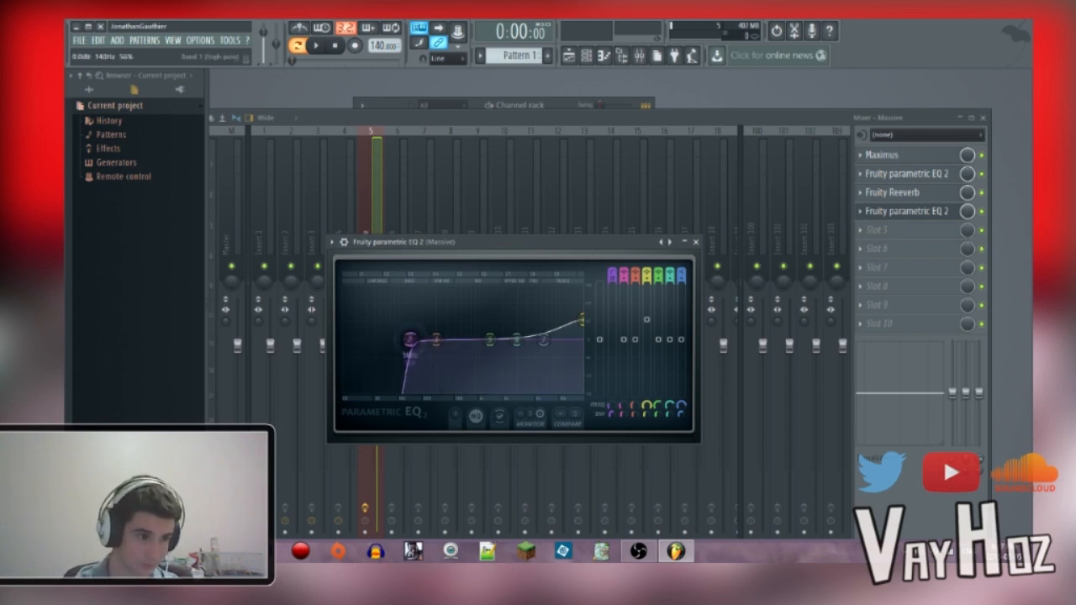
left_click(703, 242)
Step: Close the mixer and reopen the Massive synth window from the channel rack
left_click(984, 118)
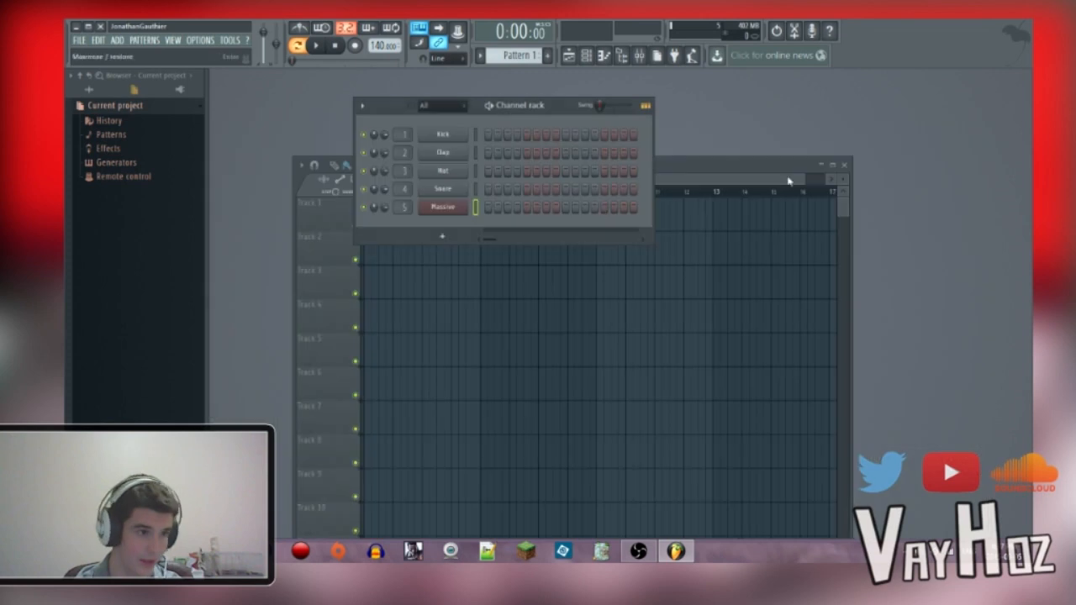
left_click(440, 208)
left_click_drag(593, 92, 592, 104)
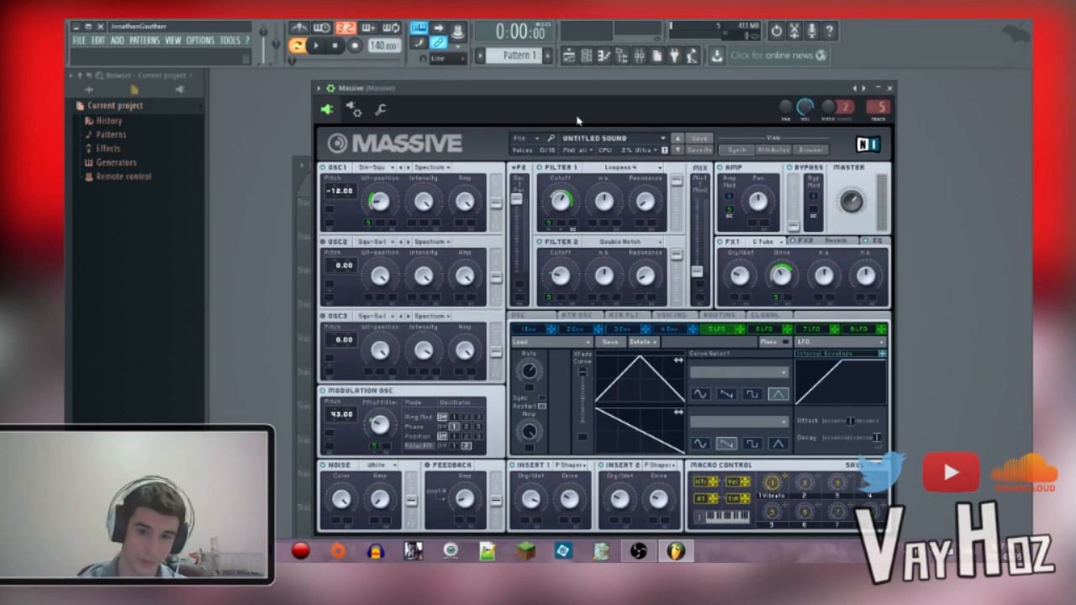